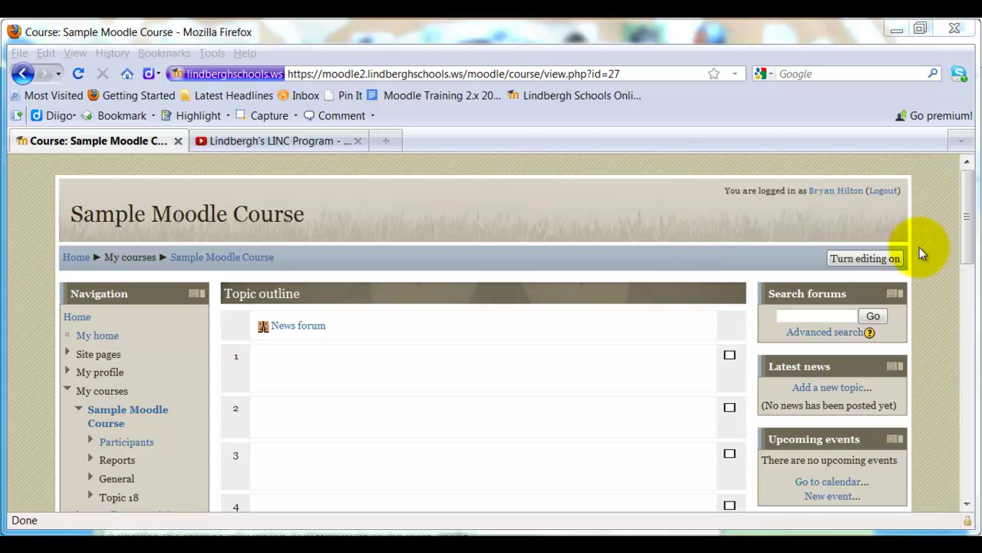
Turn course editing on and start a new Label in Topic 1.
{"action": "left_click", "coordinate": [890, 259]}
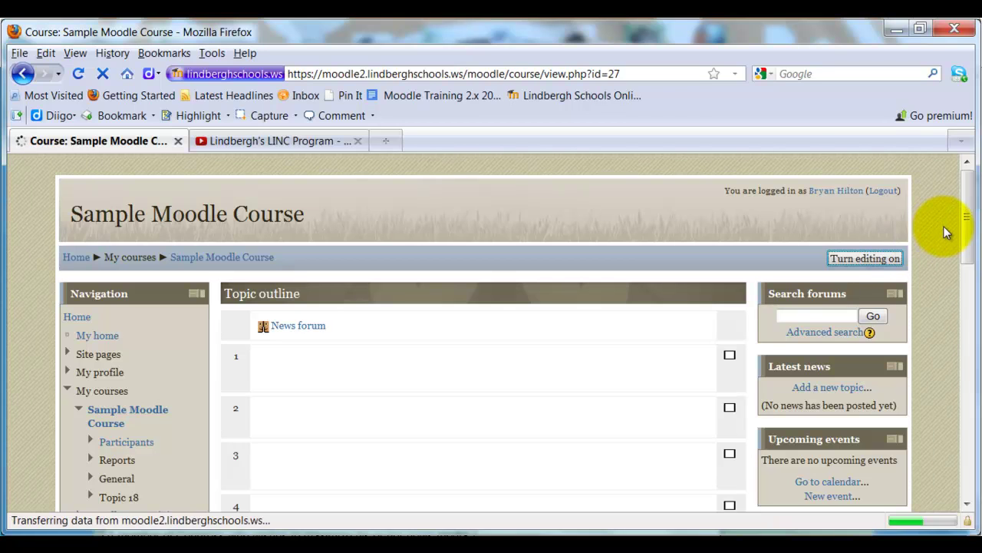
{"action": "left_click_drag", "start_coordinate": [965, 199], "coordinate": [960, 208]}
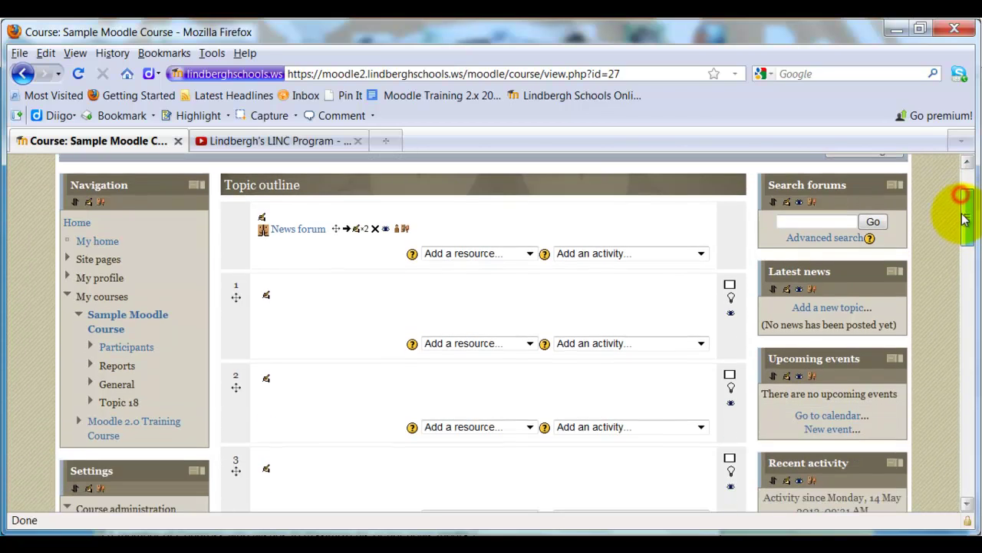
{"action": "left_click", "coordinate": [502, 343]}
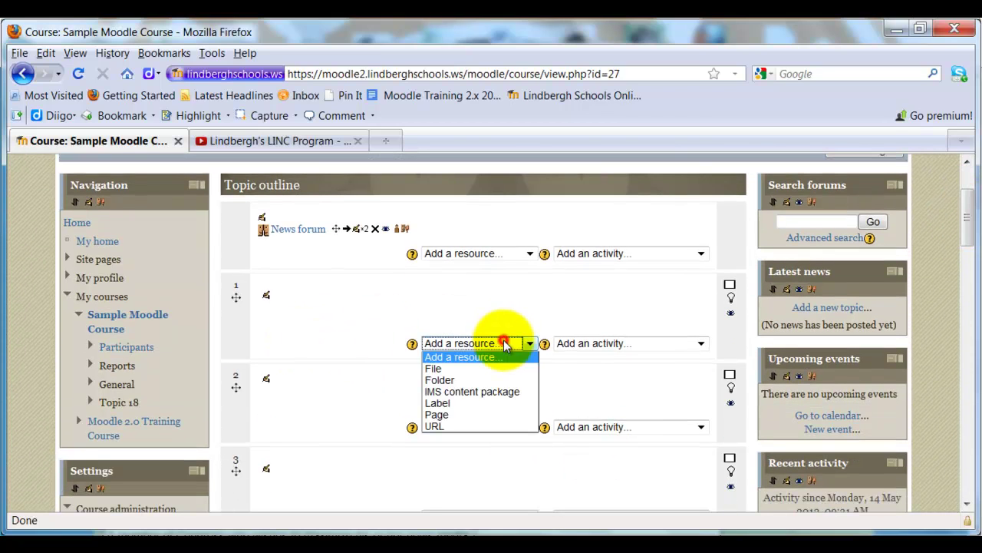
{"action": "left_click", "coordinate": [492, 405]}
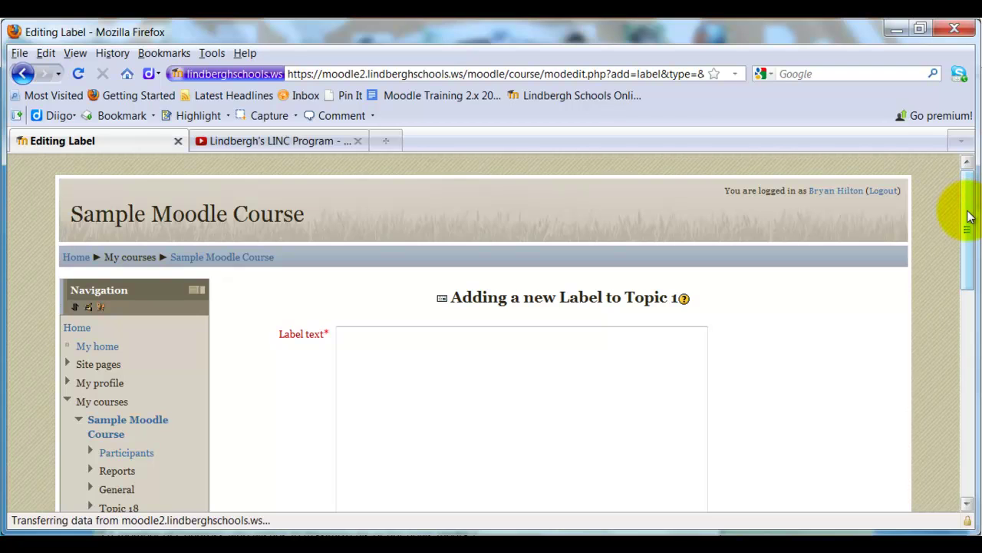
{"action": "scroll", "coordinate": [968, 216], "scroll_direction": "down", "scroll_amount": 1}
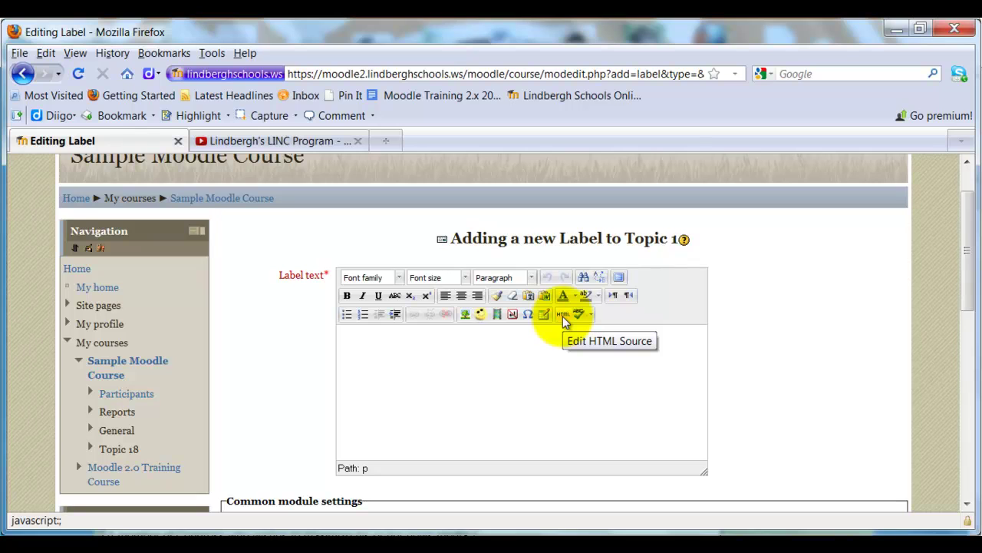
Open the HTML source editor for the new label's text.
{"action": "left_click", "coordinate": [562, 315]}
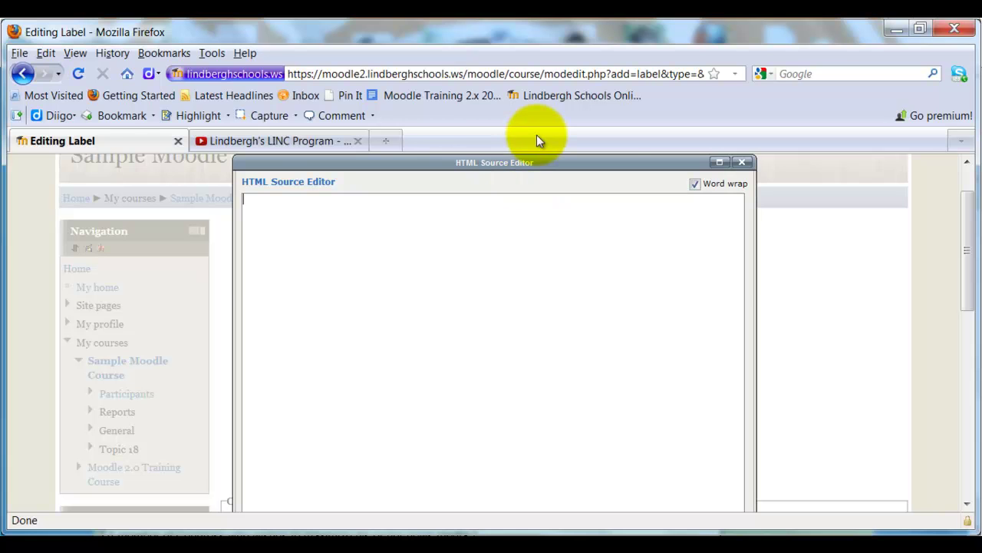
Bring up the share options for the Lindbergh's LINC Program YouTube video.
{"action": "left_click", "coordinate": [263, 142]}
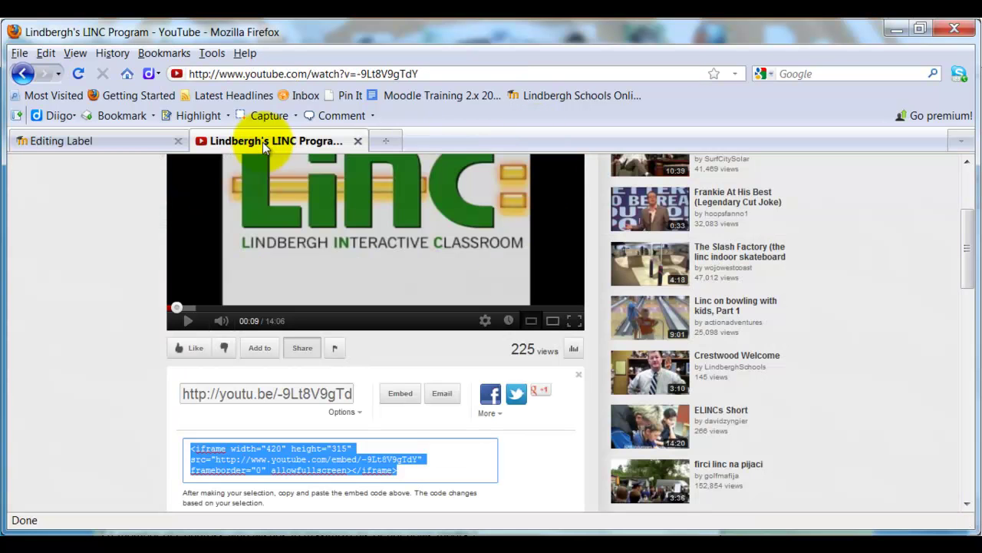
{"action": "left_click_drag", "start_coordinate": [968, 278], "coordinate": [969, 217]}
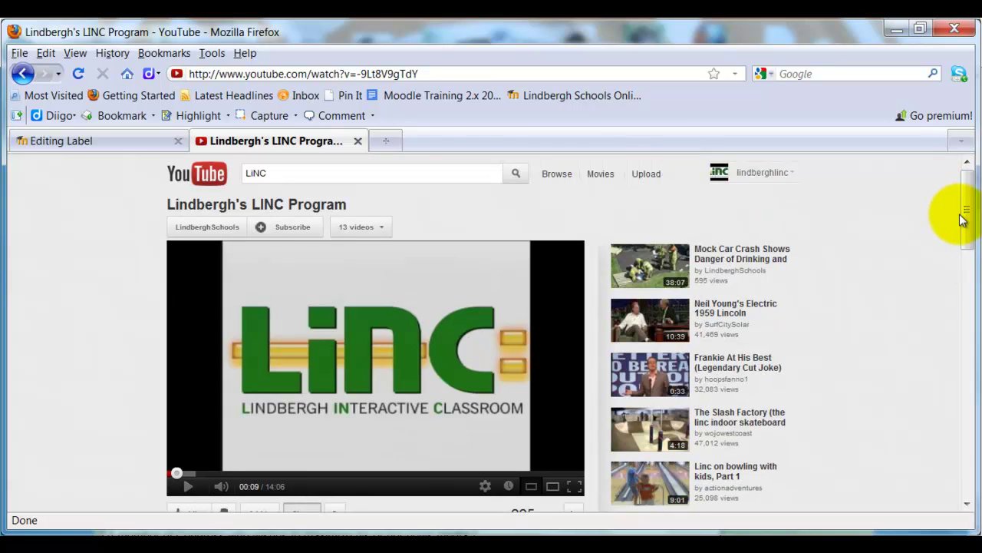
{"action": "left_click_drag", "start_coordinate": [965, 211], "coordinate": [967, 232]}
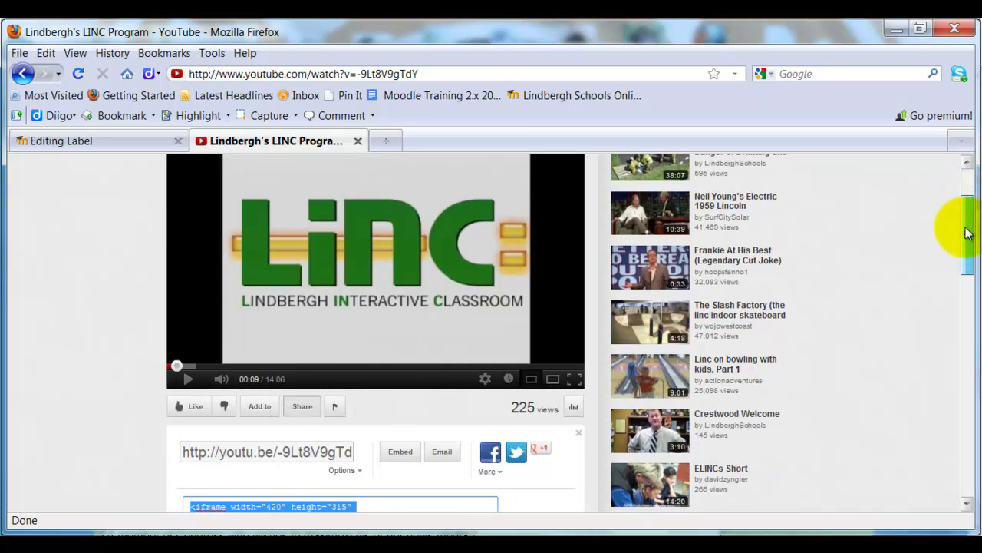
{"action": "left_click", "coordinate": [306, 409]}
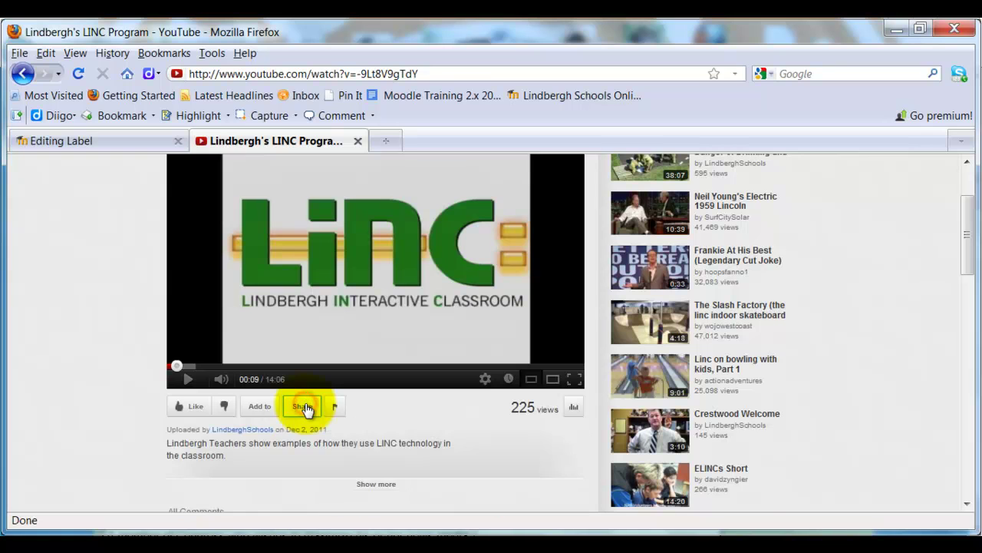
{"action": "left_click", "coordinate": [306, 408]}
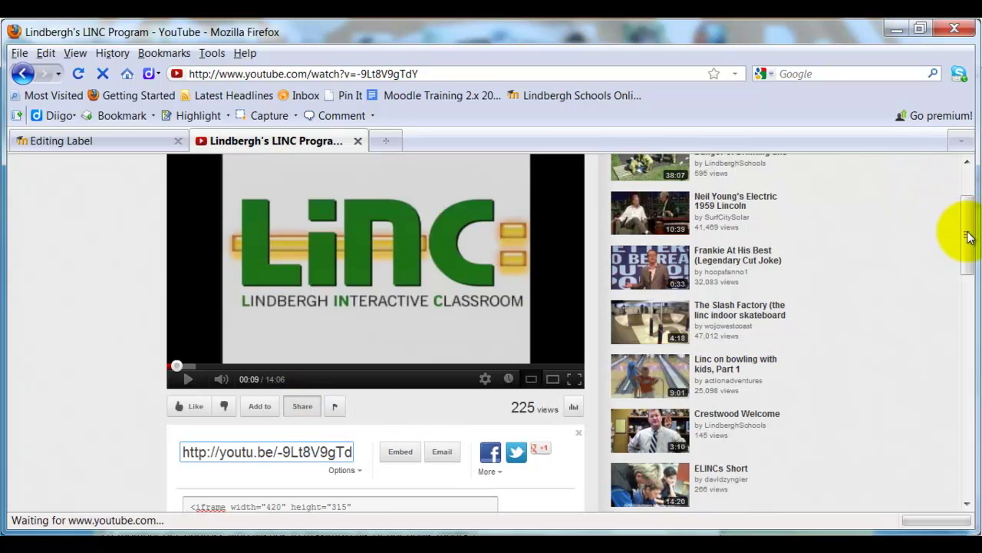
{"action": "scroll", "coordinate": [506, 453], "scroll_direction": "down", "scroll_amount": 2}
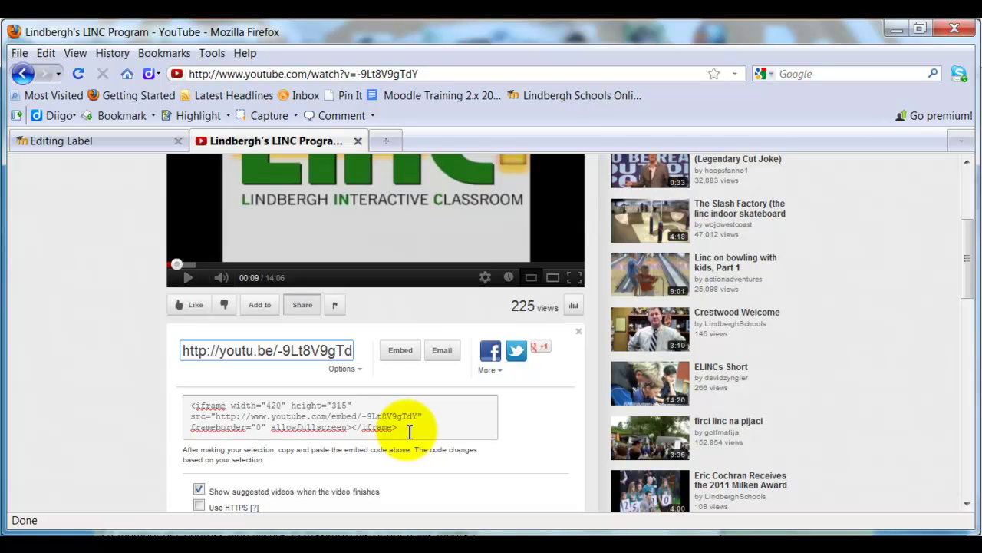
Copy the video's iframe embed code and return to the empty Moodle source editor.
{"action": "left_click_drag", "start_coordinate": [410, 432], "coordinate": [176, 397]}
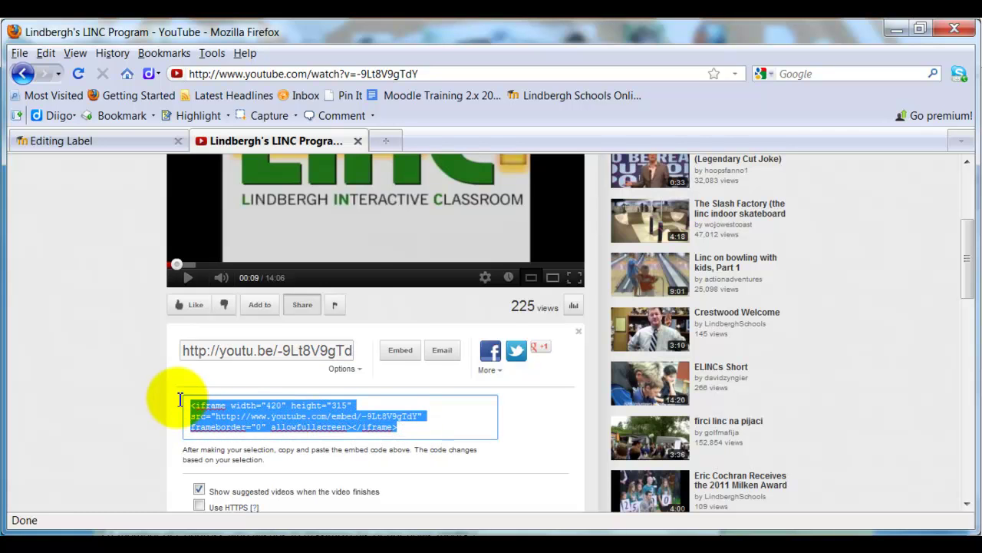
{"action": "right_click", "coordinate": [263, 416]}
{"action": "left_click", "coordinate": [302, 305]}
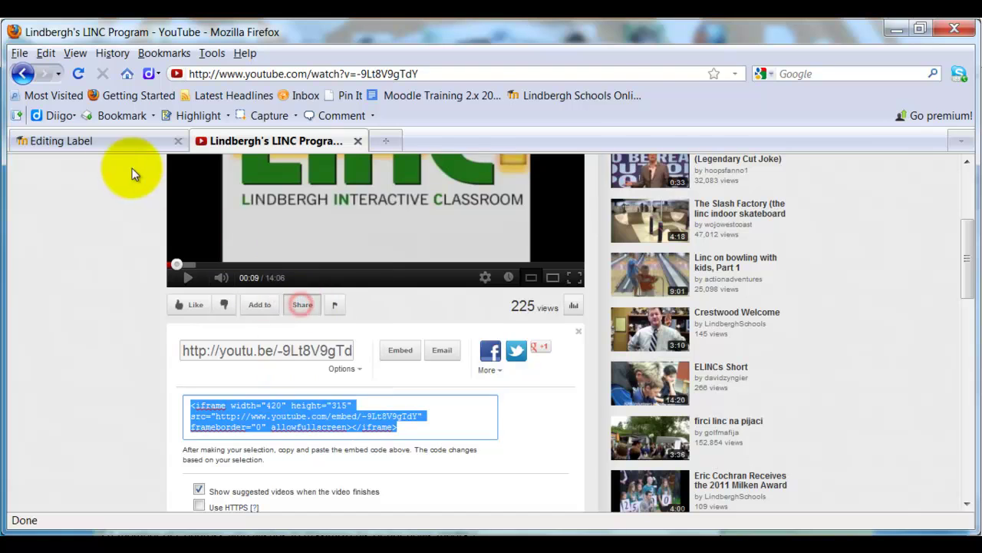
{"action": "left_click", "coordinate": [115, 140]}
{"action": "left_click", "coordinate": [309, 240]}
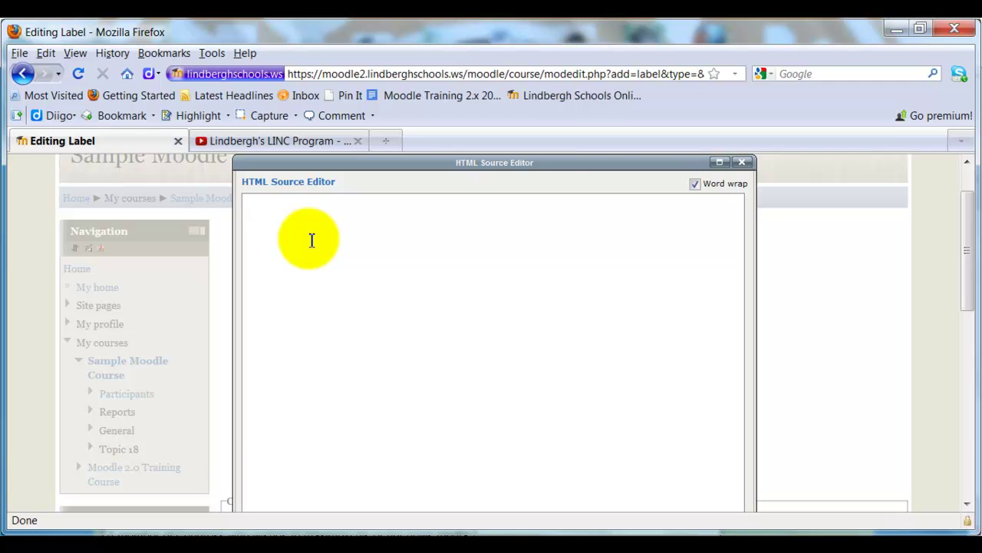
Paste the YouTube embed code into the label source, apply it, and save the label.
{"action": "key", "text": "ctrl+v"}
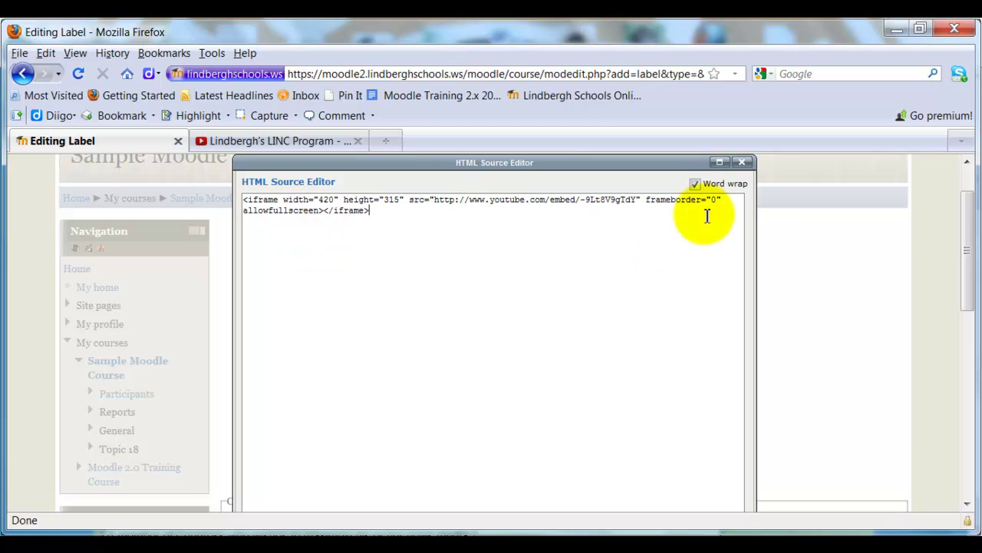
{"action": "left_click_drag", "start_coordinate": [969, 253], "coordinate": [971, 292]}
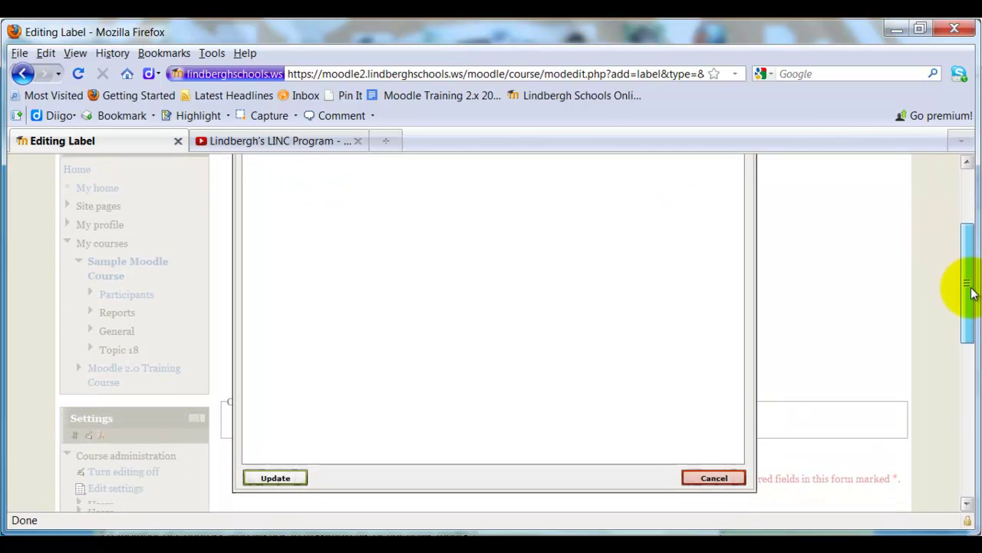
{"action": "left_click", "coordinate": [274, 478]}
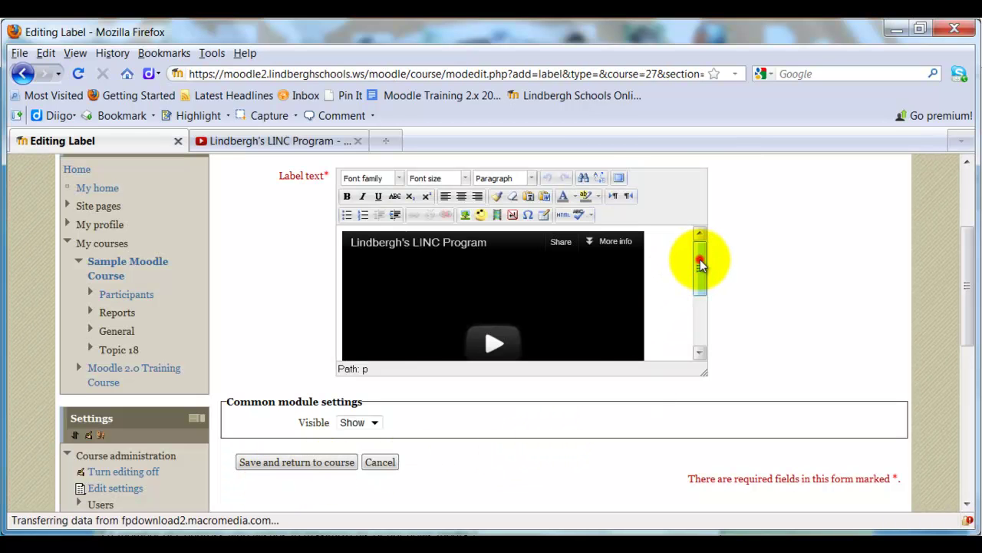
{"action": "left_click_drag", "start_coordinate": [699, 259], "coordinate": [703, 272]}
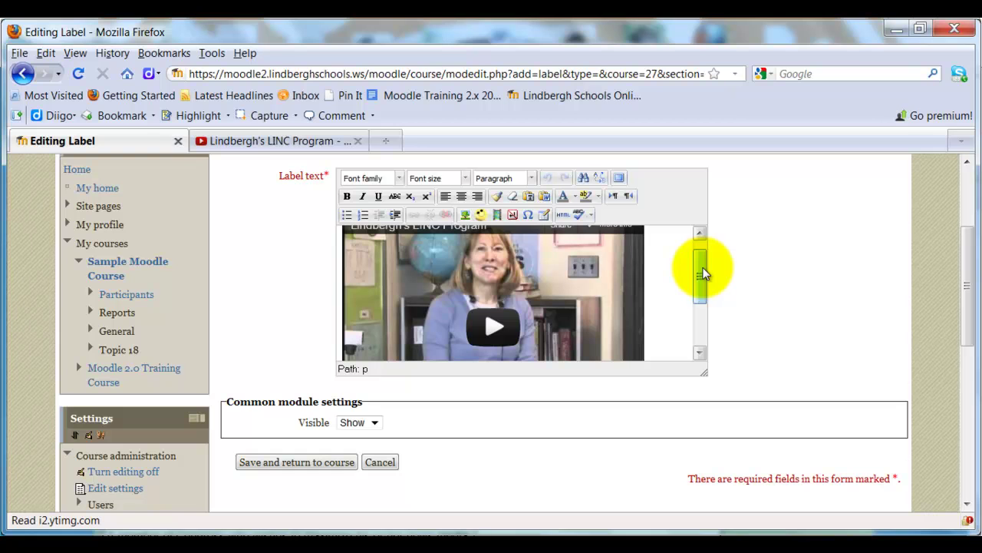
{"action": "left_click", "coordinate": [264, 461]}
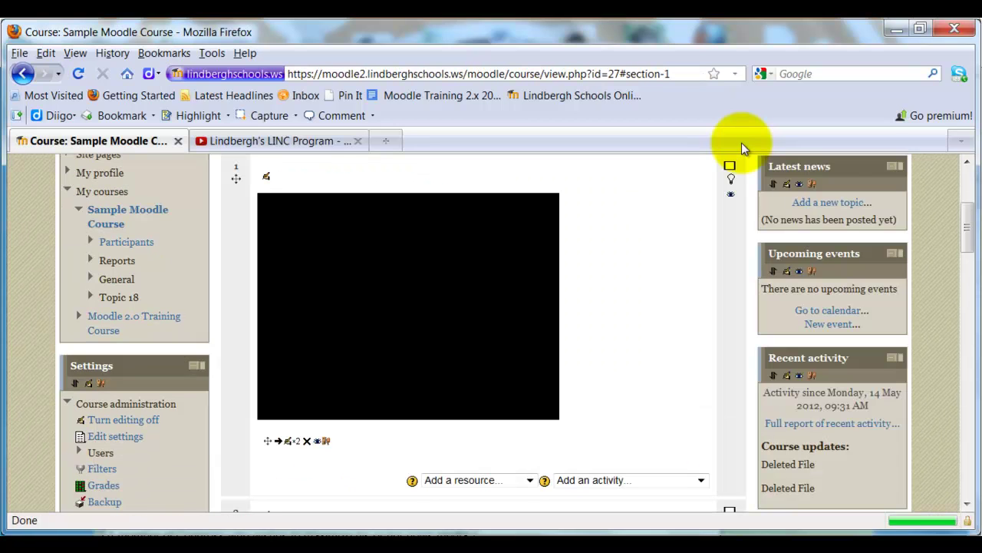
Review the embedded LINC video in Topic 1, then bring up the StudyStack flashcards page.
{"action": "mouse_move", "coordinate": [964, 234]}
{"action": "left_mouse_down"}
{"action": "mouse_move", "coordinate": [976, 215]}
{"action": "mouse_move", "coordinate": [970, 230]}
{"action": "left_mouse_up"}
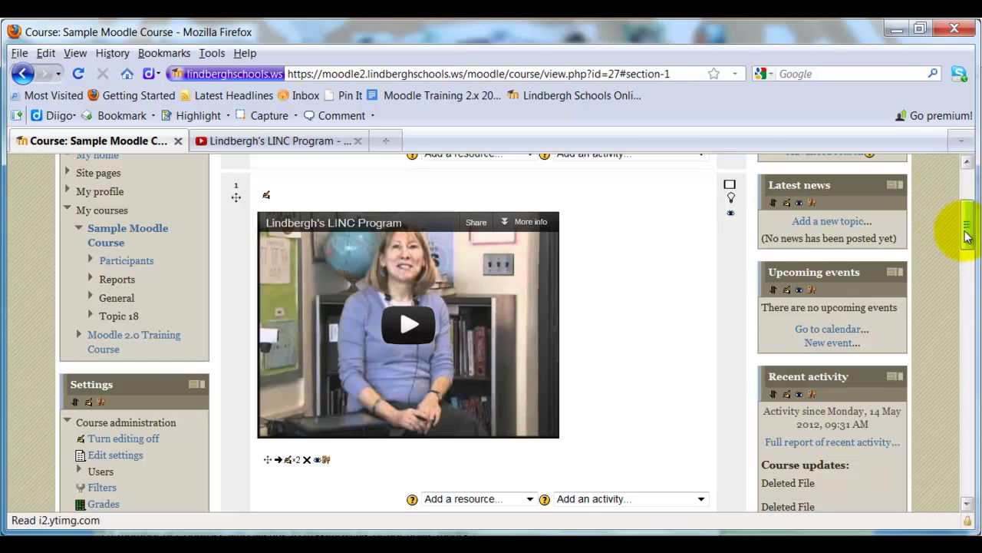
{"action": "left_click_drag", "start_coordinate": [964, 226], "coordinate": [965, 282]}
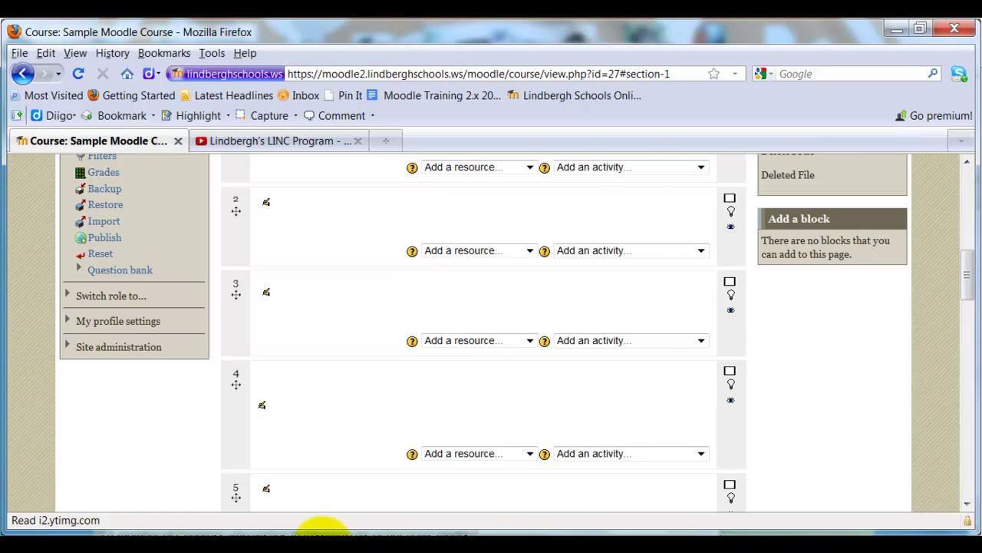
{"action": "left_click", "coordinate": [322, 531]}
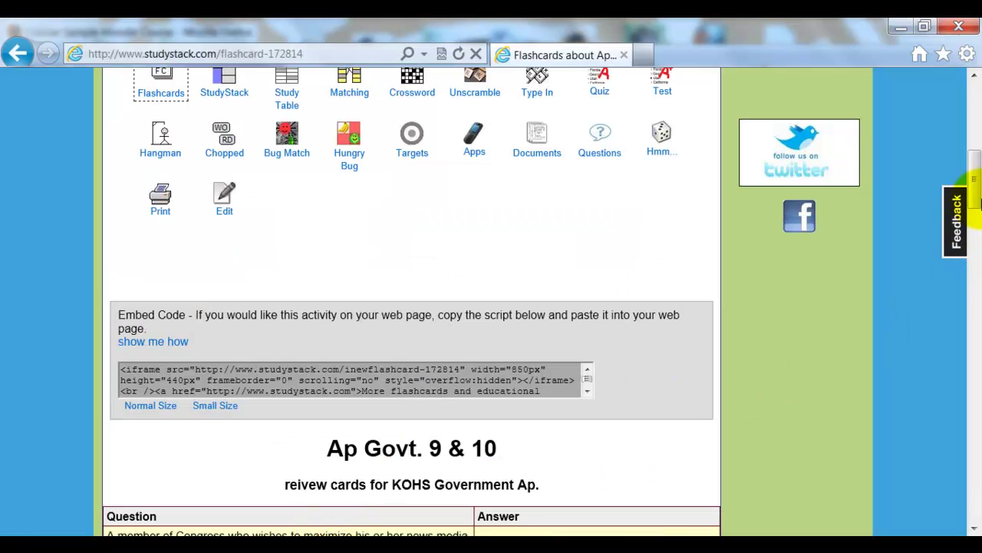
Copy the 'Ap Govt. 9 & 10' StudyStack flashcard embed code and return to Moodle.
{"action": "left_click_drag", "start_coordinate": [973, 187], "coordinate": [973, 96]}
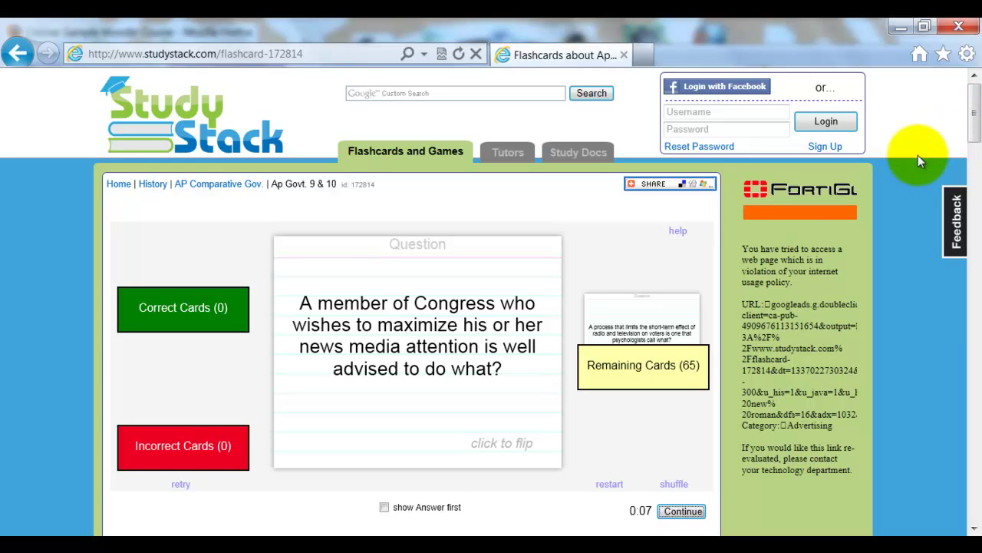
{"action": "left_click", "coordinate": [482, 447]}
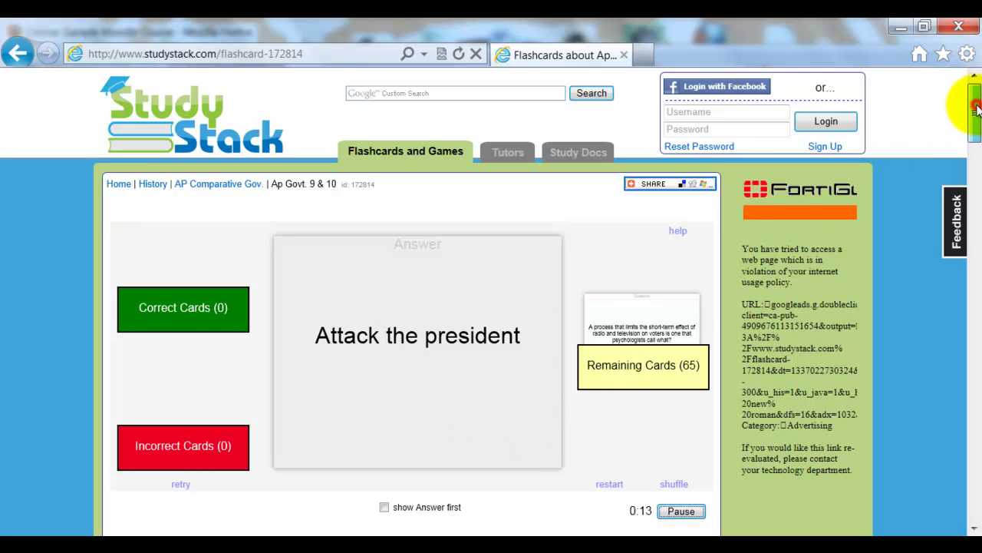
{"action": "left_click_drag", "start_coordinate": [974, 107], "coordinate": [974, 138]}
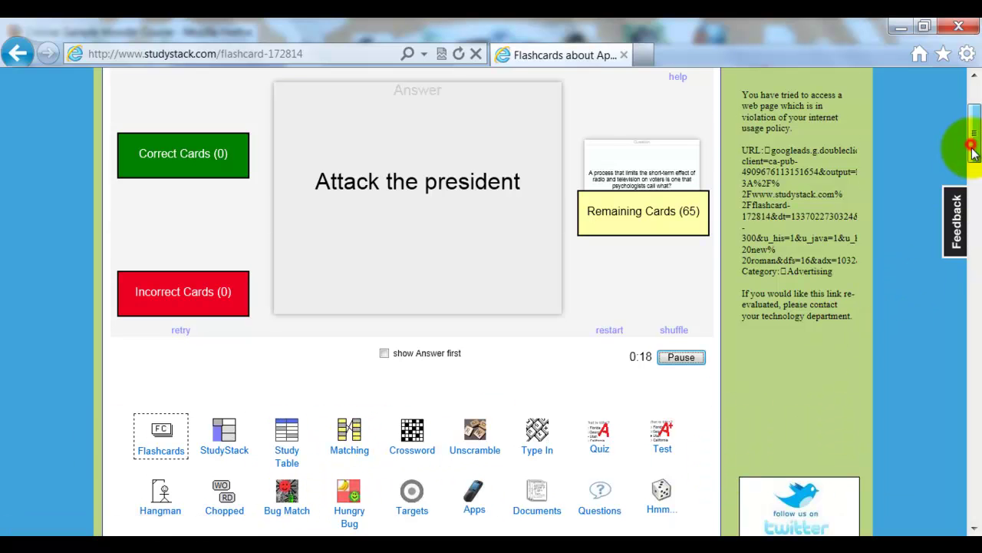
{"action": "left_click_drag", "start_coordinate": [973, 144], "coordinate": [979, 192]}
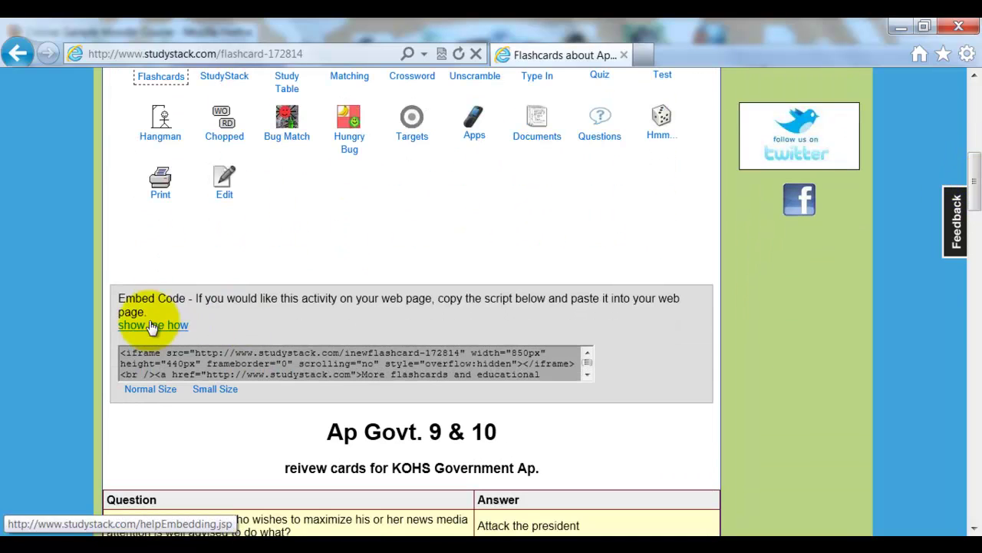
{"action": "scroll", "coordinate": [588, 362], "scroll_direction": "down", "scroll_amount": 1}
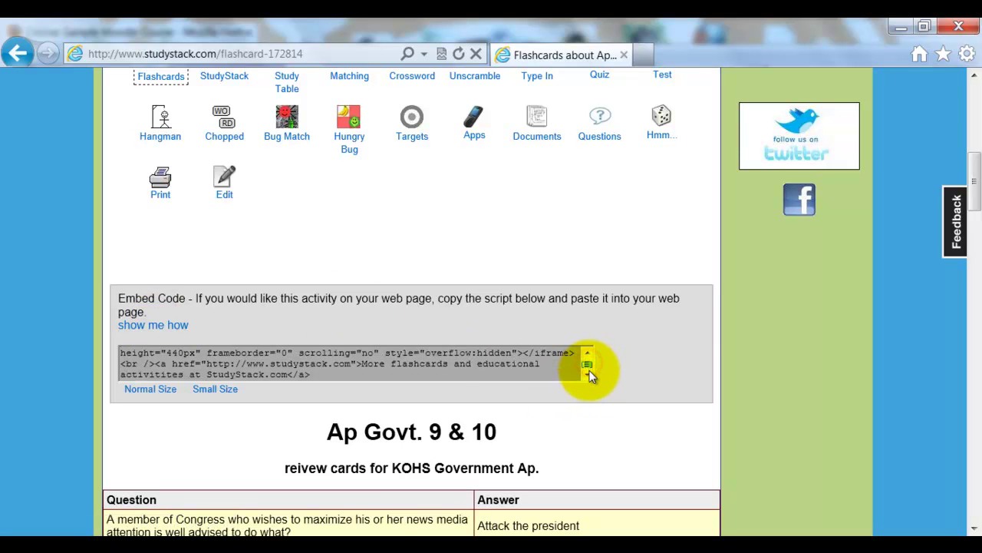
{"action": "left_click", "coordinate": [311, 374]}
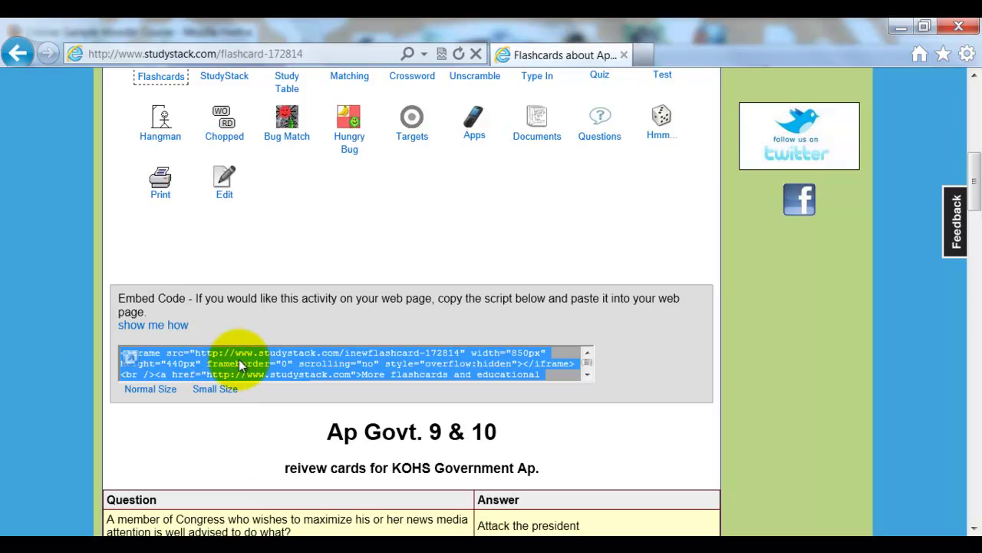
{"action": "right_click", "coordinate": [239, 363]}
{"action": "left_click", "coordinate": [195, 412]}
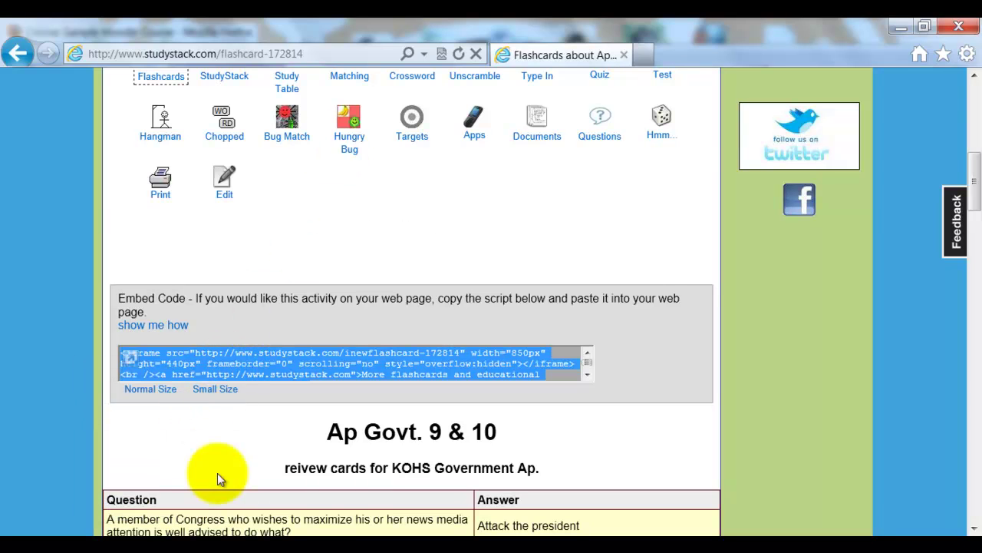
{"action": "left_click", "coordinate": [177, 535]}
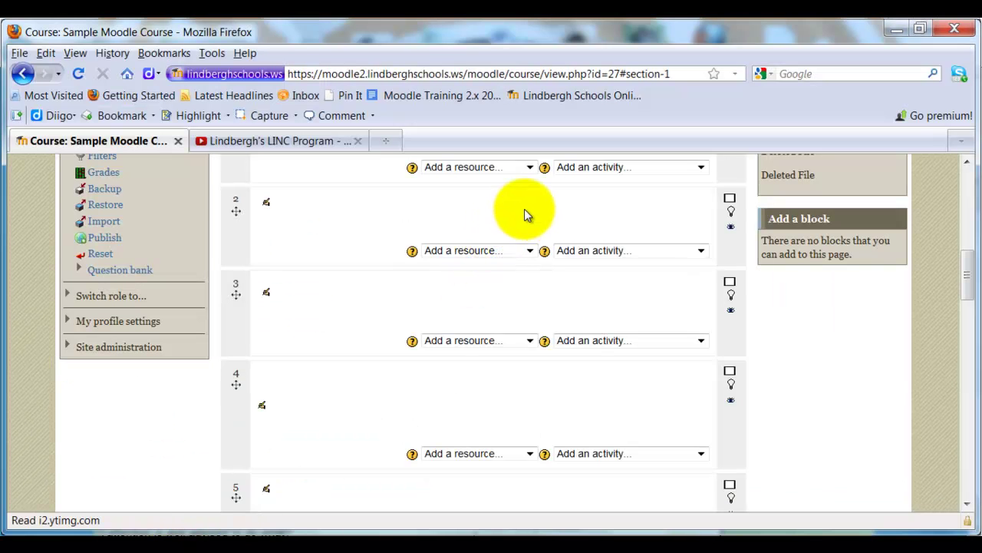
Start a new Label in Topic 2 and open its HTML source editor.
{"action": "left_click", "coordinate": [529, 251]}
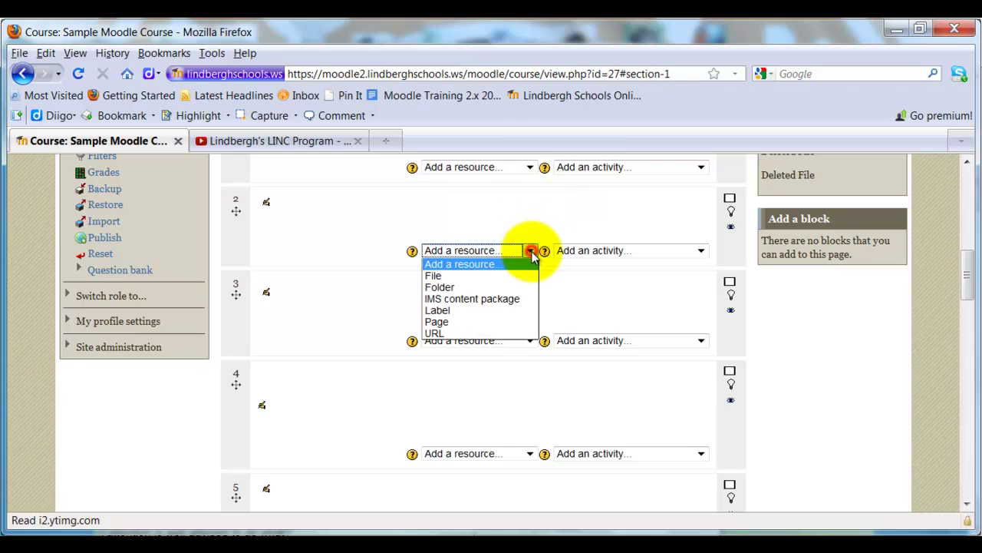
{"action": "left_click", "coordinate": [510, 310]}
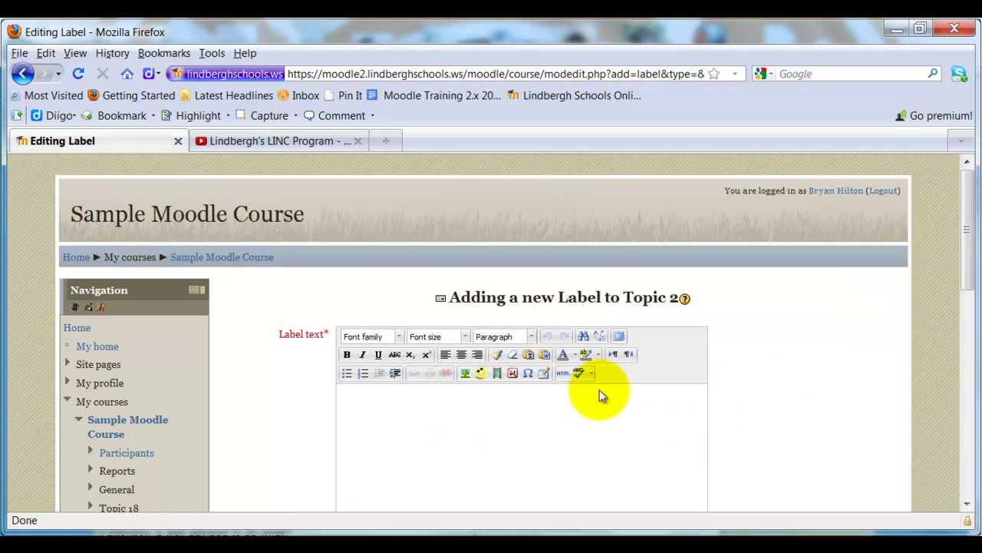
{"action": "left_click", "coordinate": [562, 373]}
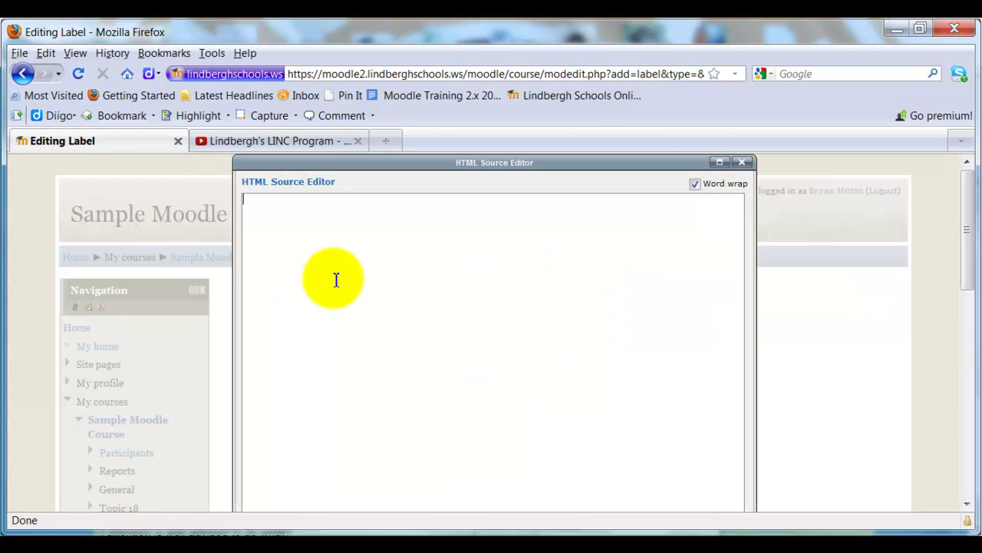
Paste the StudyStack flashcard embed code into the source and apply it to the label.
{"action": "right_click", "coordinate": [333, 279]}
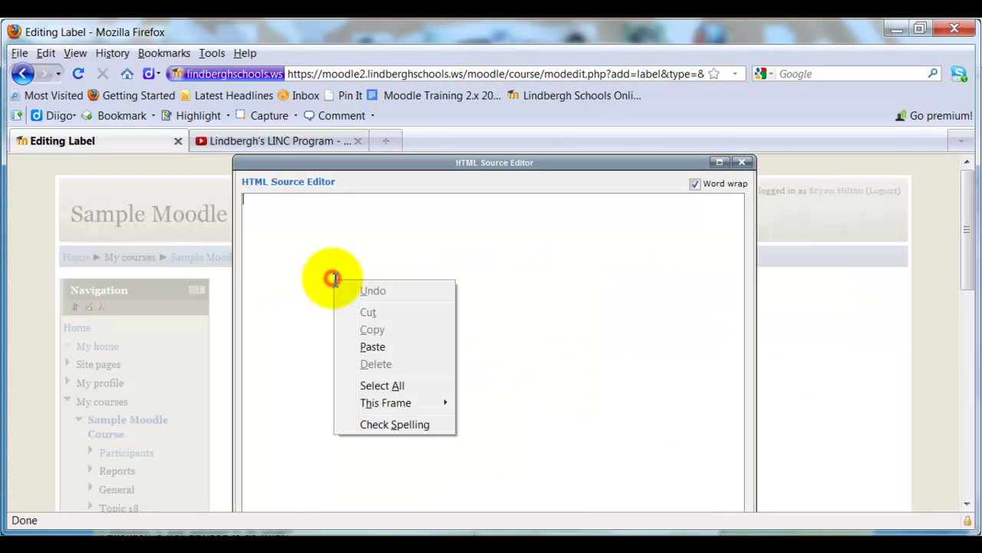
{"action": "left_click", "coordinate": [373, 346]}
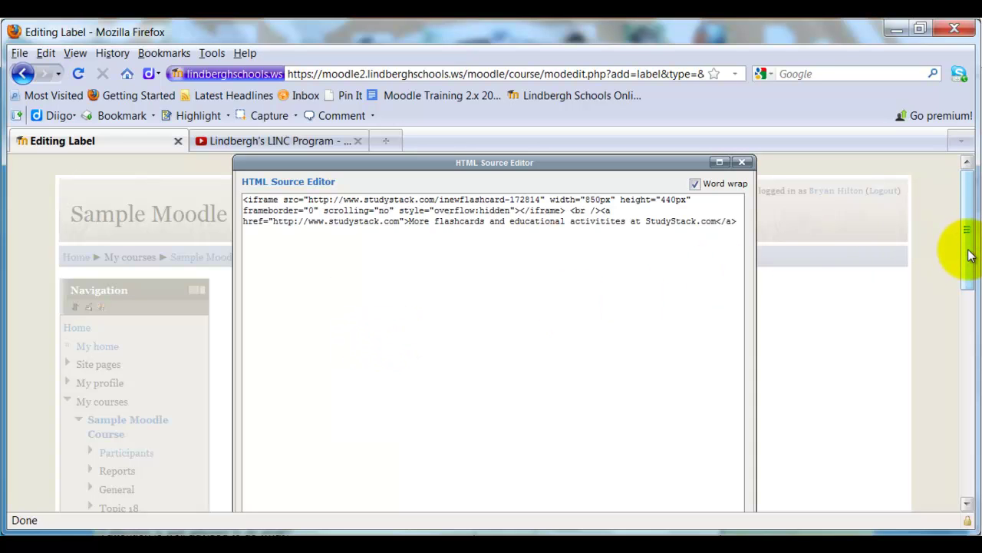
{"action": "scroll", "coordinate": [964, 215], "scroll_direction": "down", "scroll_amount": 1}
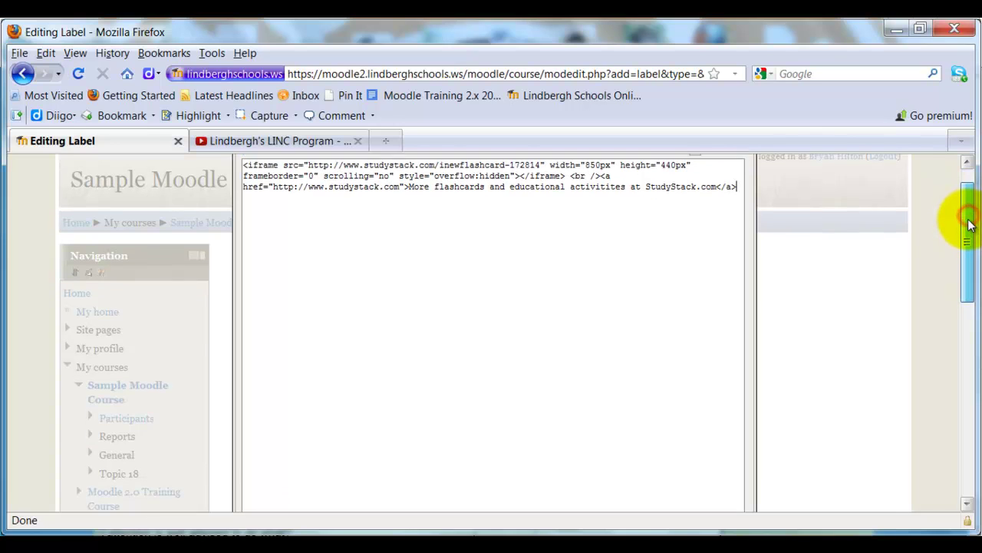
{"action": "scroll", "coordinate": [965, 204], "scroll_direction": "up", "scroll_amount": 1}
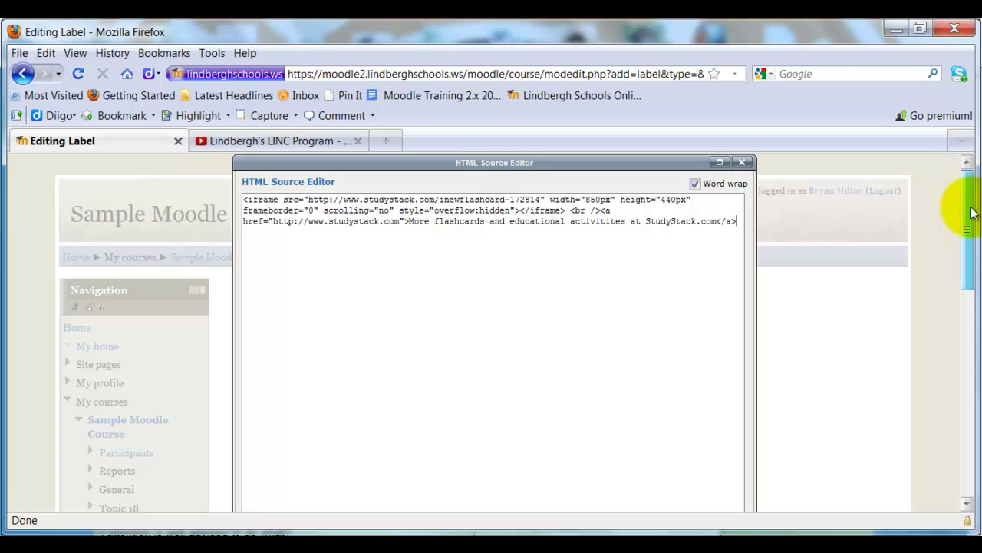
{"action": "left_click_drag", "start_coordinate": [973, 212], "coordinate": [972, 230]}
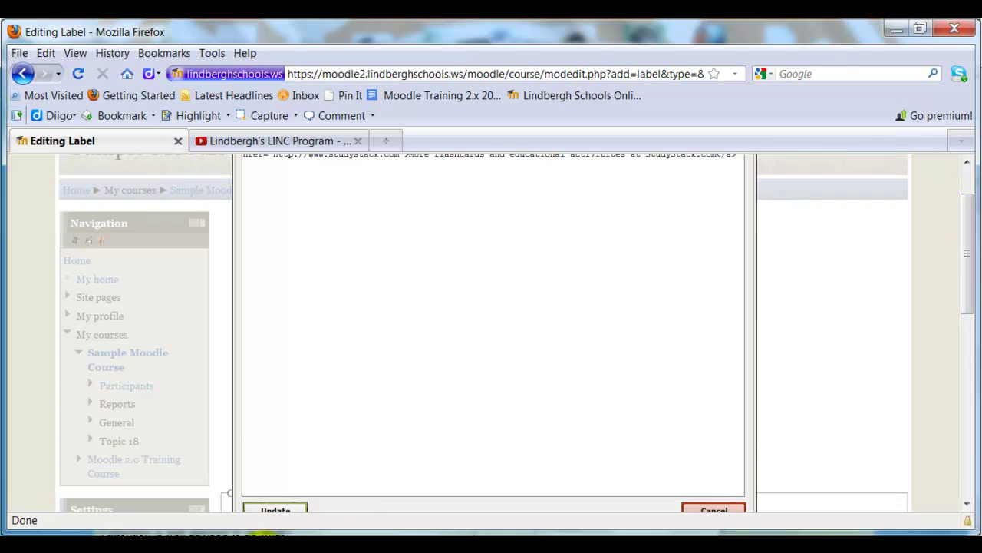
{"action": "left_click", "coordinate": [300, 511]}
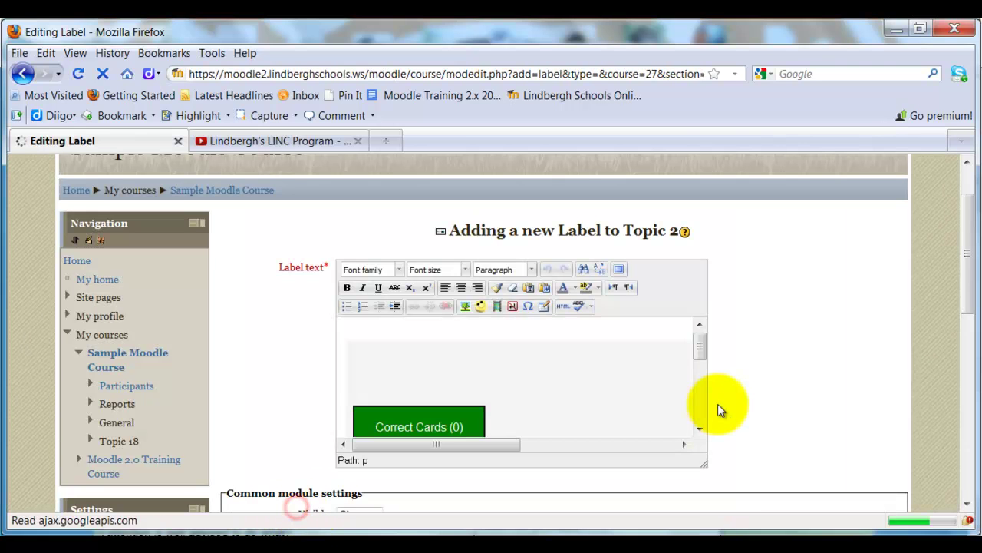
{"action": "left_click_drag", "start_coordinate": [969, 245], "coordinate": [969, 296]}
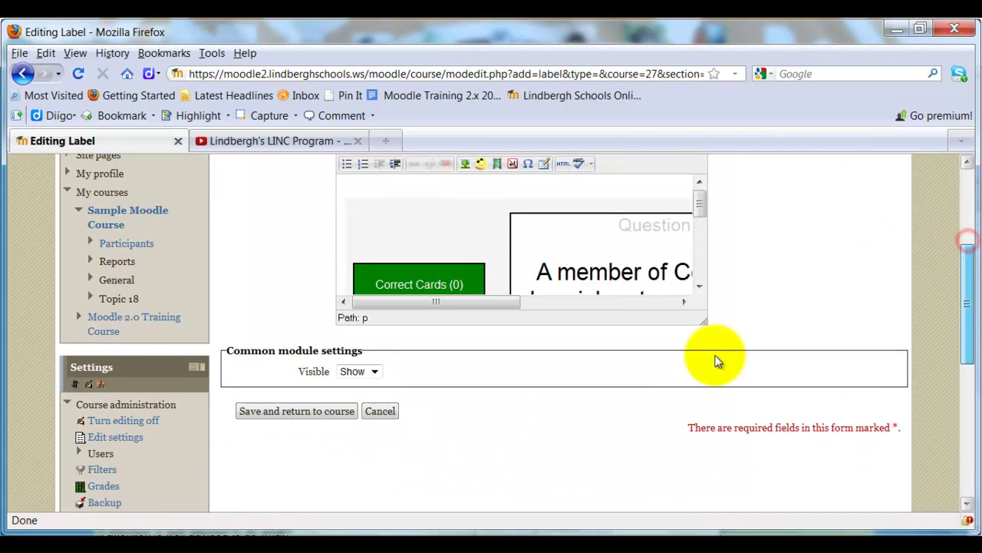
Save the flashcard label, switch StudyStack's embed to Small Size, and view Topic 2.
{"action": "left_click", "coordinate": [298, 411]}
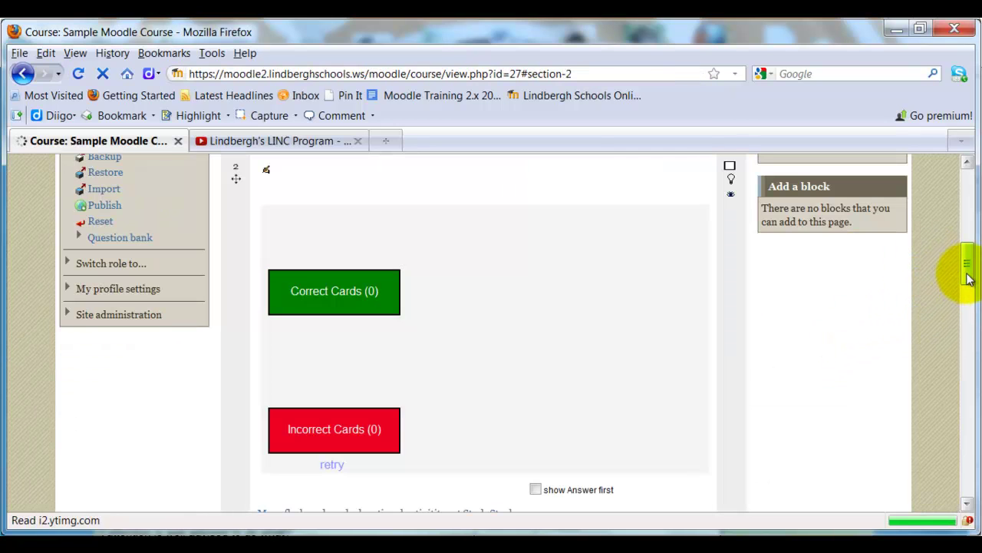
{"action": "mouse_move", "coordinate": [968, 276]}
{"action": "left_mouse_down"}
{"action": "mouse_move", "coordinate": [967, 232]}
{"action": "mouse_move", "coordinate": [967, 263]}
{"action": "left_mouse_up"}
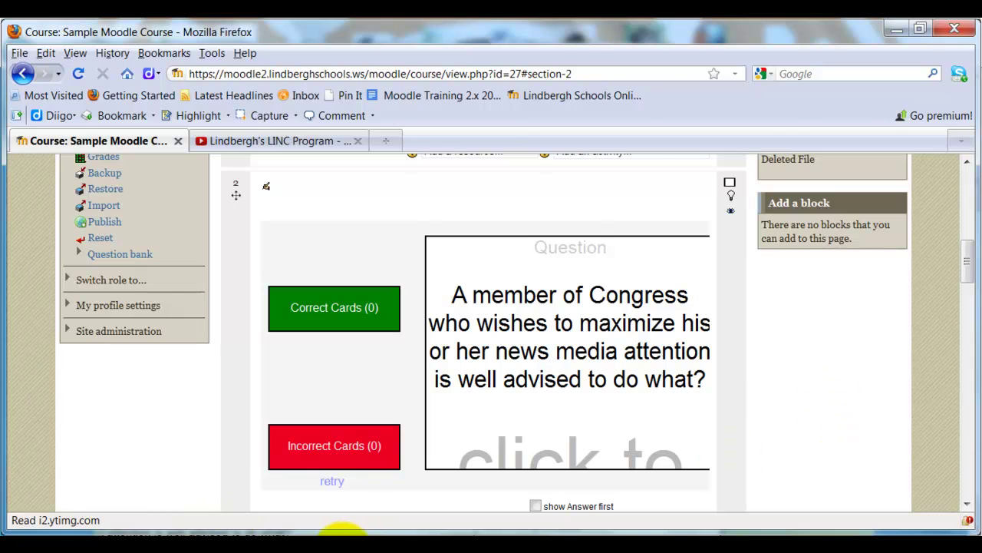
{"action": "left_click", "coordinate": [347, 535]}
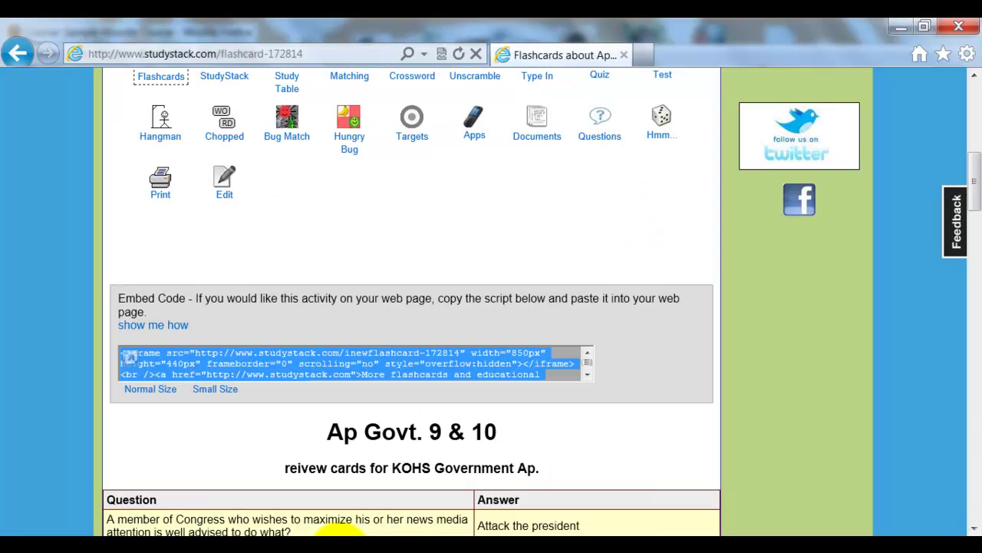
{"action": "left_click", "coordinate": [217, 392]}
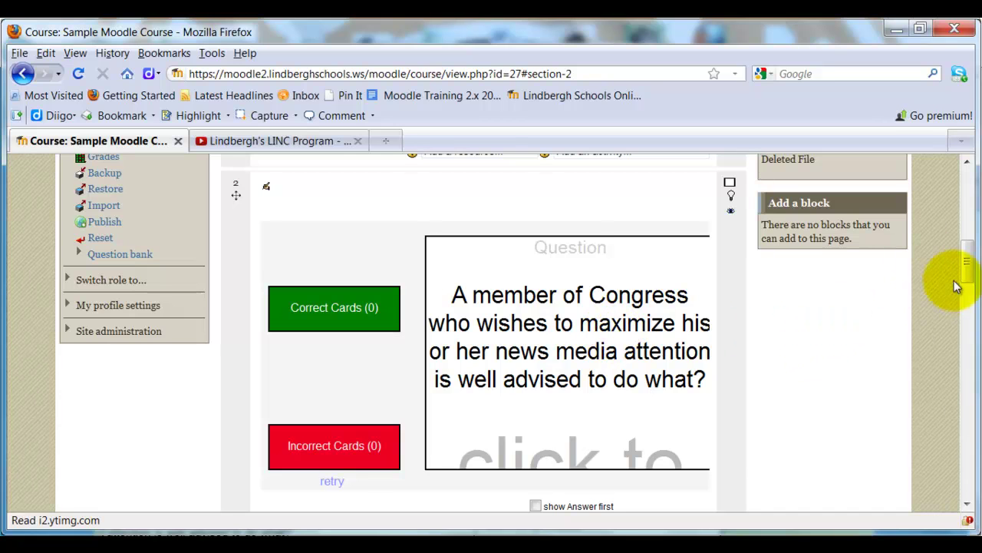
{"action": "mouse_move", "coordinate": [964, 263]}
{"action": "left_mouse_down"}
{"action": "mouse_move", "coordinate": [965, 276]}
{"action": "mouse_move", "coordinate": [968, 248]}
{"action": "mouse_move", "coordinate": [967, 261]}
{"action": "left_mouse_up"}
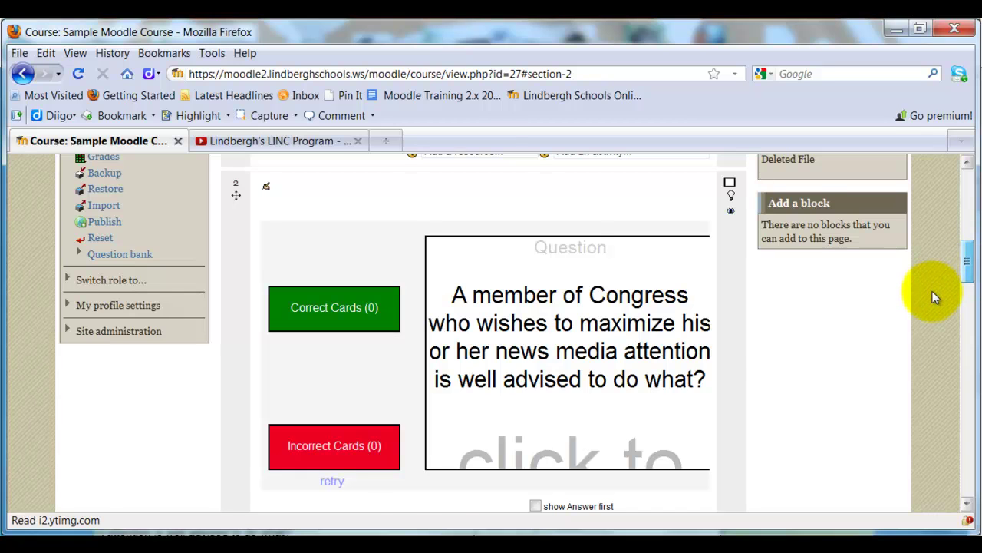
{"action": "scroll", "coordinate": [932, 291], "scroll_direction": "down", "scroll_amount": 1}
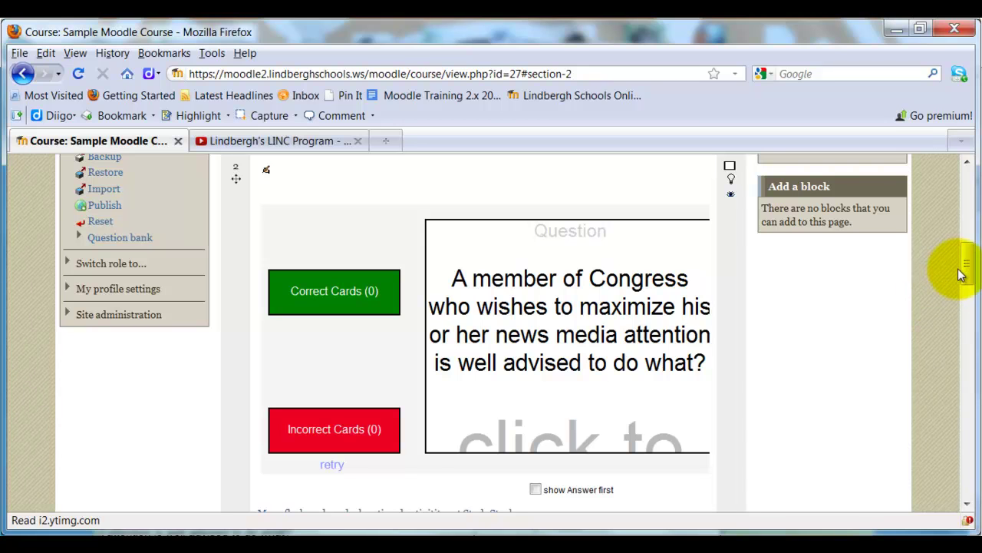
{"action": "left_click_drag", "start_coordinate": [965, 270], "coordinate": [967, 295]}
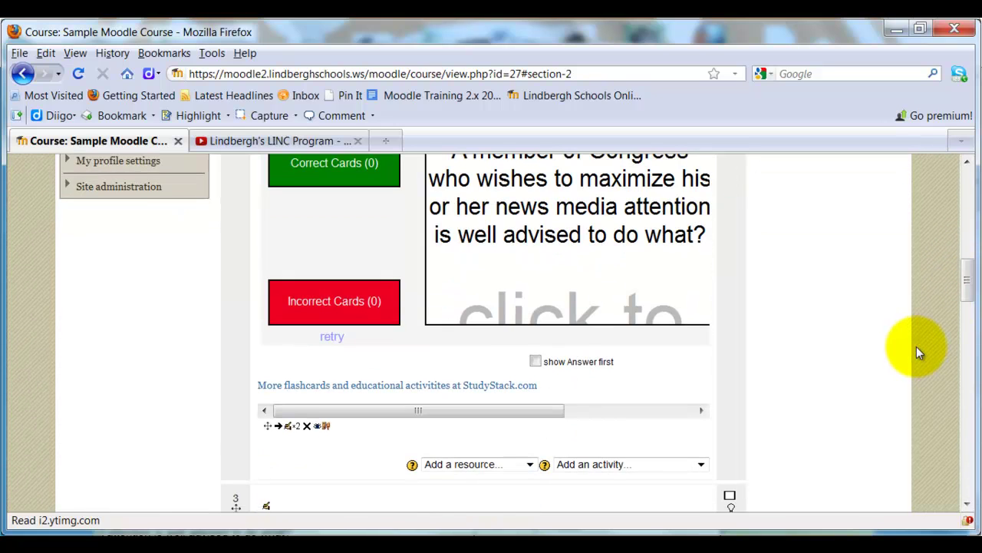
Delete the flashcard label from Topic 2 and duplicate the video label.
{"action": "left_click", "coordinate": [307, 425]}
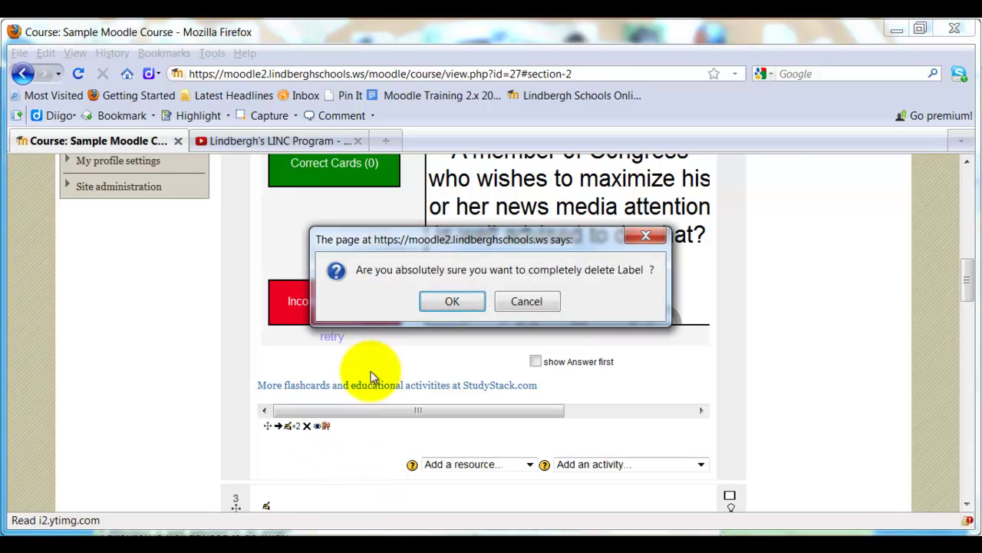
{"action": "left_click", "coordinate": [445, 300]}
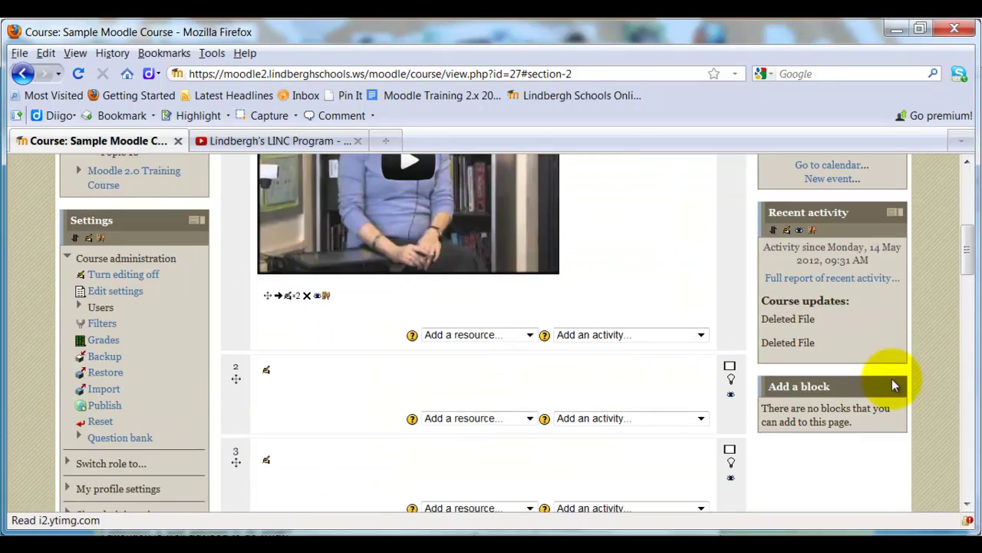
{"action": "left_click", "coordinate": [304, 302]}
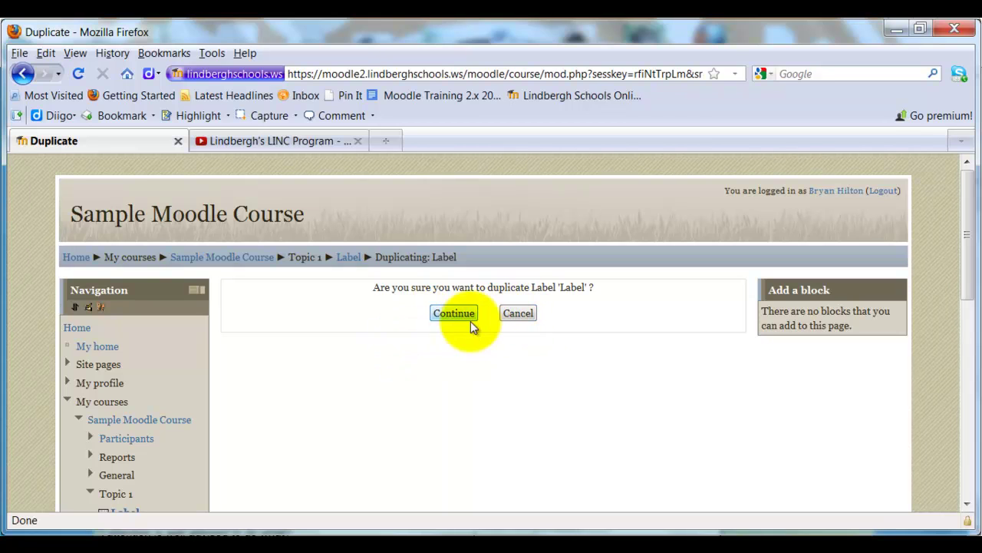
{"action": "left_click", "coordinate": [519, 313]}
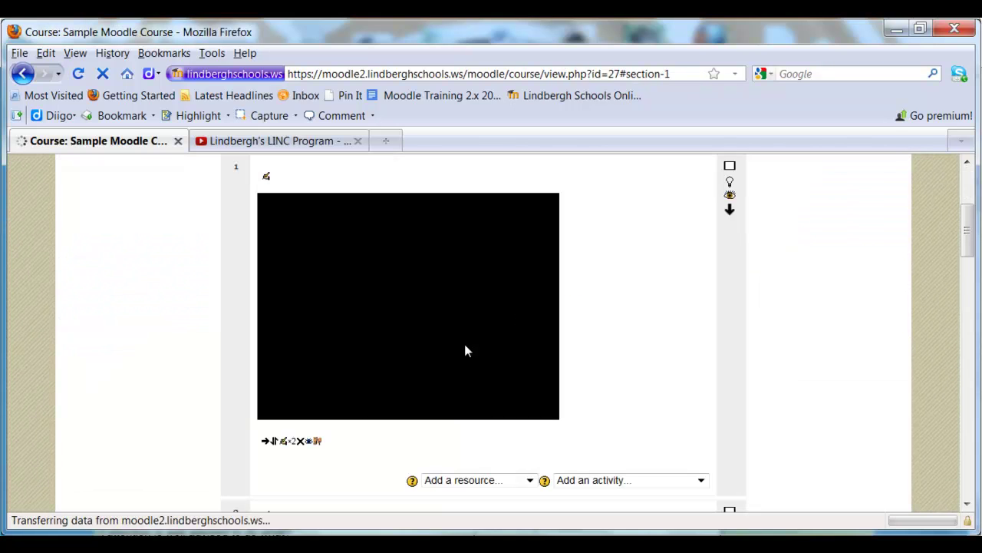
Delete the black video label from Topic 1 and scroll back to the top.
{"action": "left_click", "coordinate": [307, 441]}
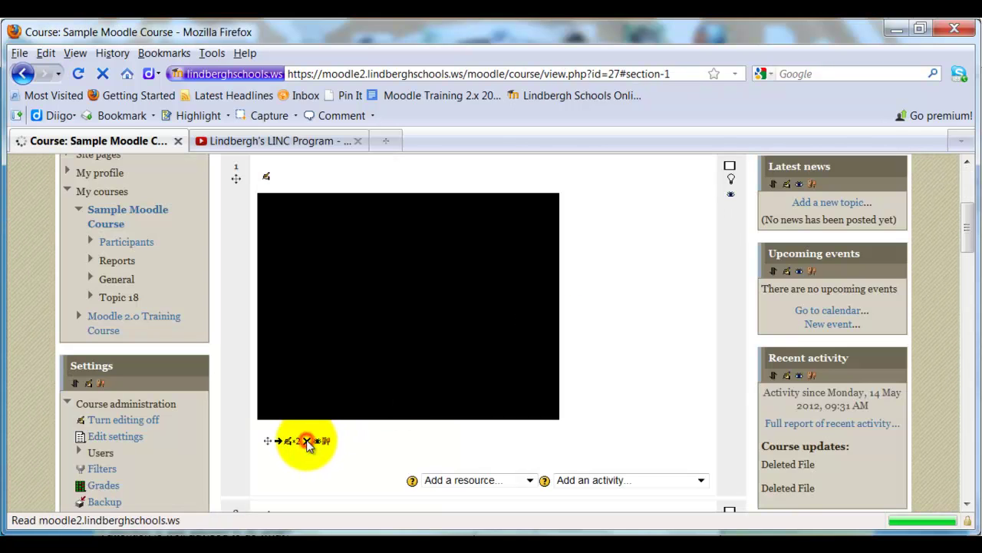
{"action": "left_click", "coordinate": [458, 307]}
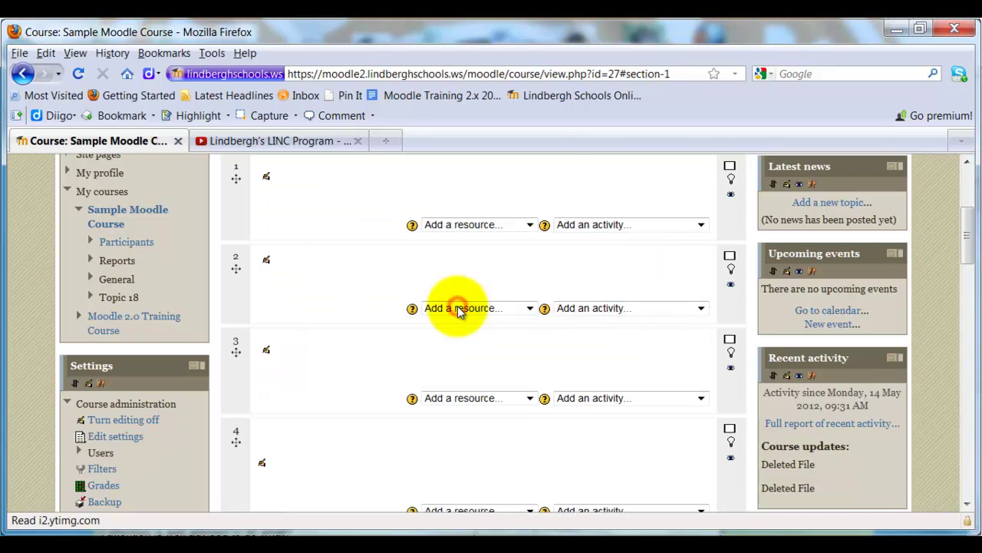
{"action": "left_click", "coordinate": [966, 234]}
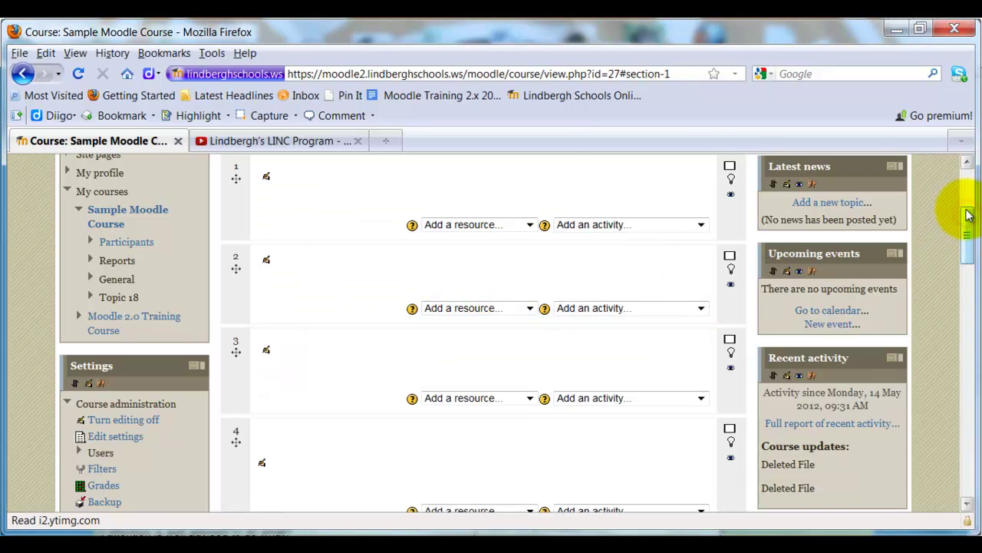
{"action": "scroll", "coordinate": [249, 227], "scroll_direction": "up", "scroll_amount": 5}
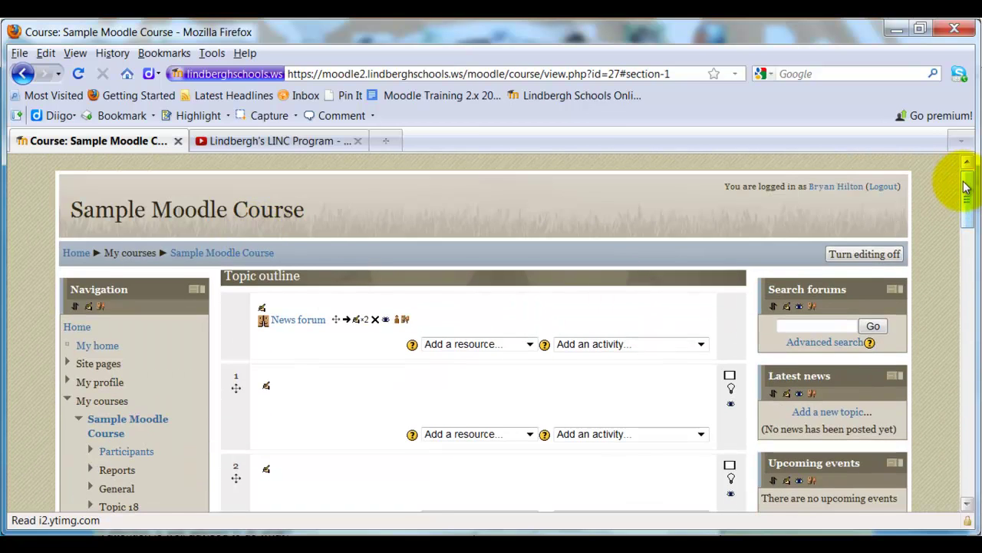
Start a new Page in Topic 1 named 'Lindbergh LiNC Program'.
{"action": "left_click_drag", "start_coordinate": [964, 186], "coordinate": [967, 207]}
{"action": "left_click", "coordinate": [531, 342]}
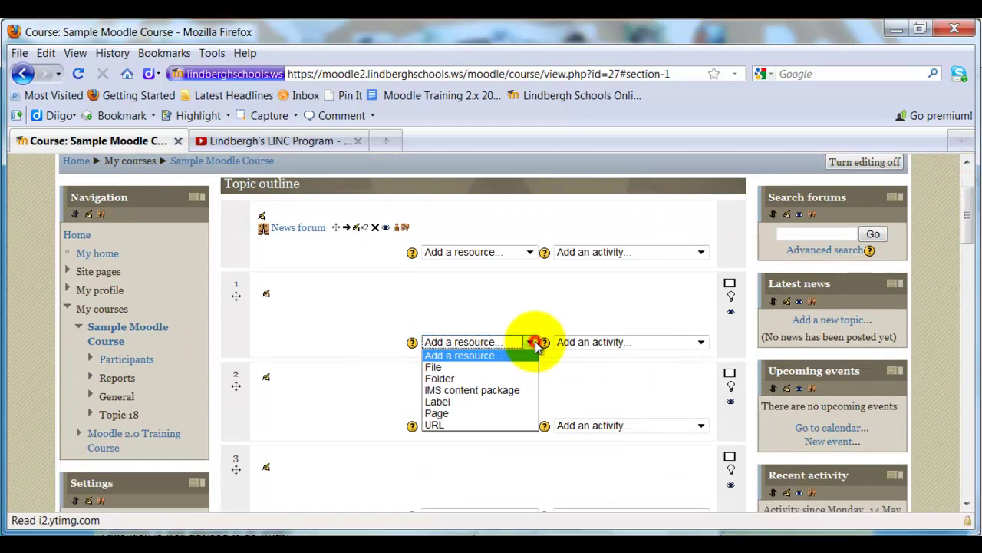
{"action": "left_click", "coordinate": [490, 413]}
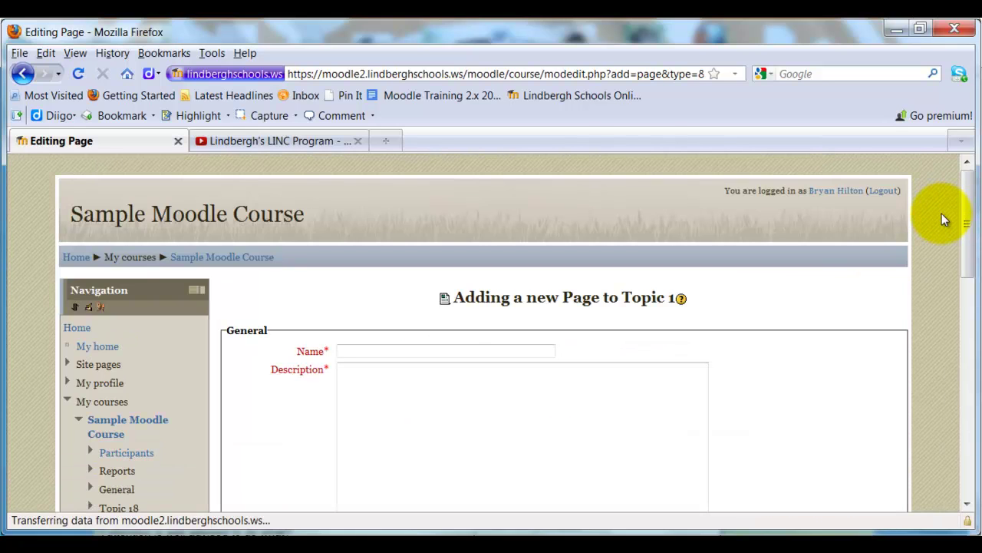
{"action": "left_click", "coordinate": [411, 352]}
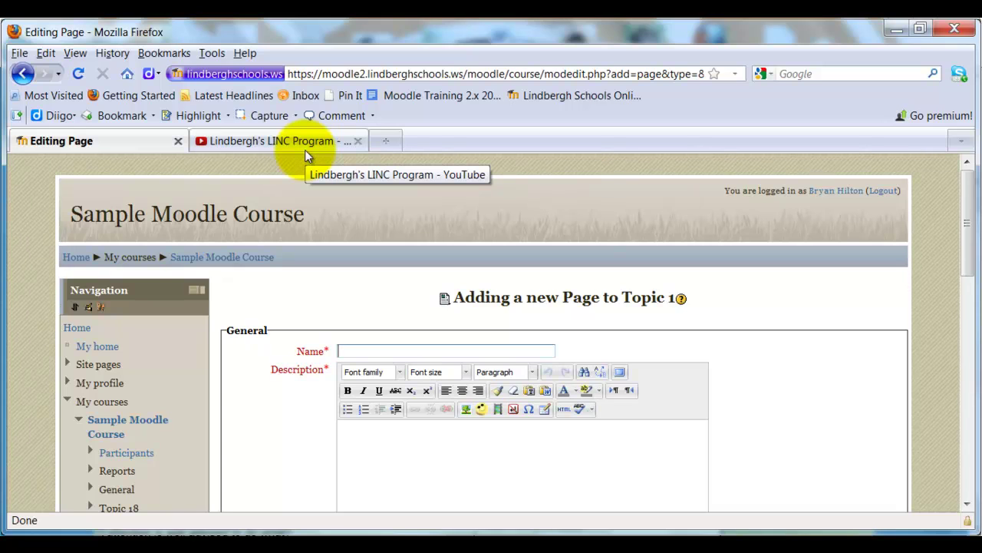
{"action": "type", "text": "Li"}
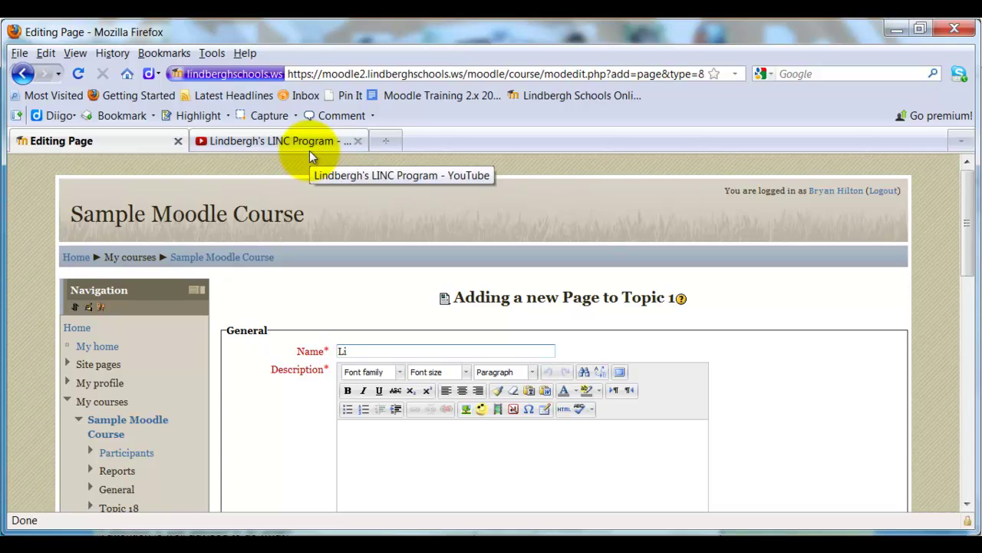
{"action": "type", "text": "ndbergh "}
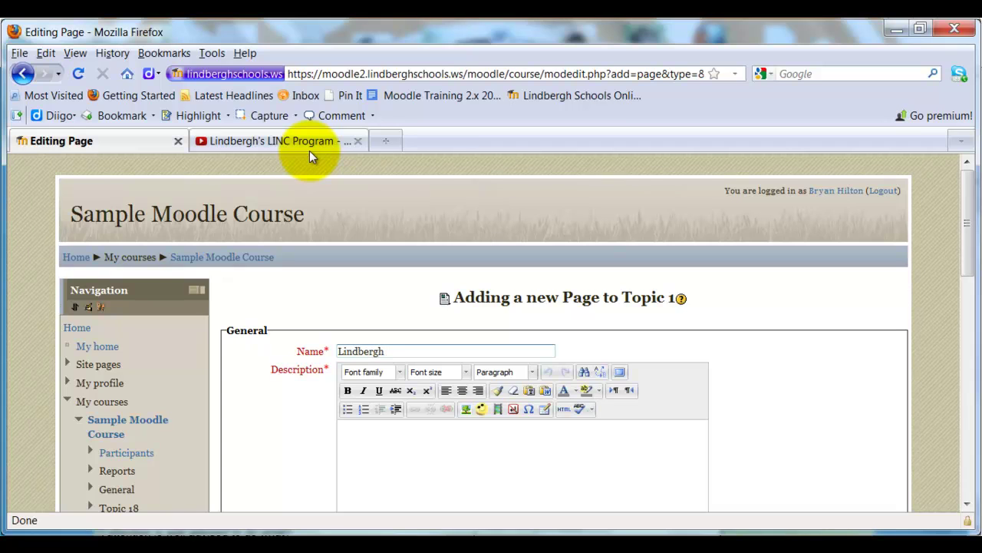
{"action": "type", "text": "LiNC Program"}
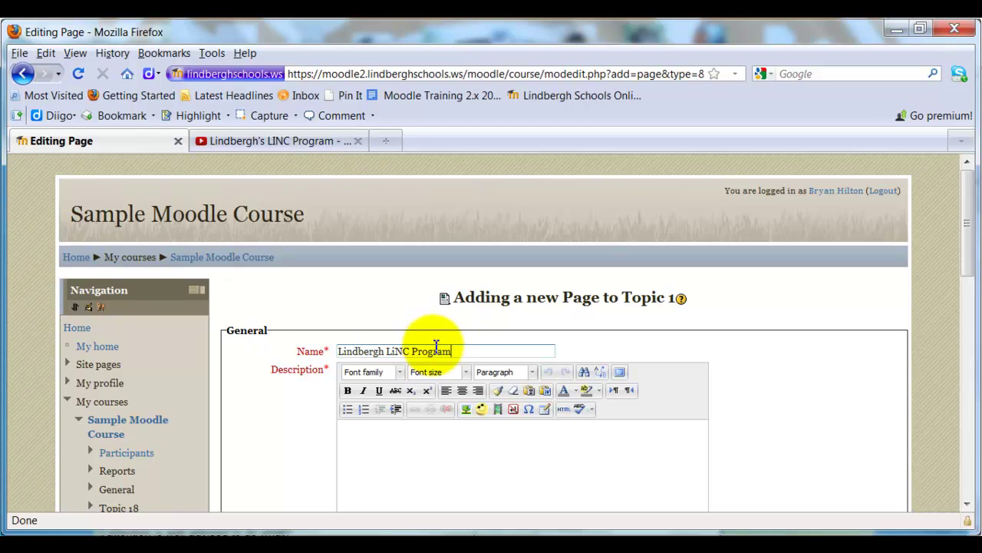
Copy the name 'Lindbergh LiNC Program' into the page's Description as well.
{"action": "left_click_drag", "start_coordinate": [452, 351], "coordinate": [340, 354]}
{"action": "right_click", "coordinate": [356, 352]}
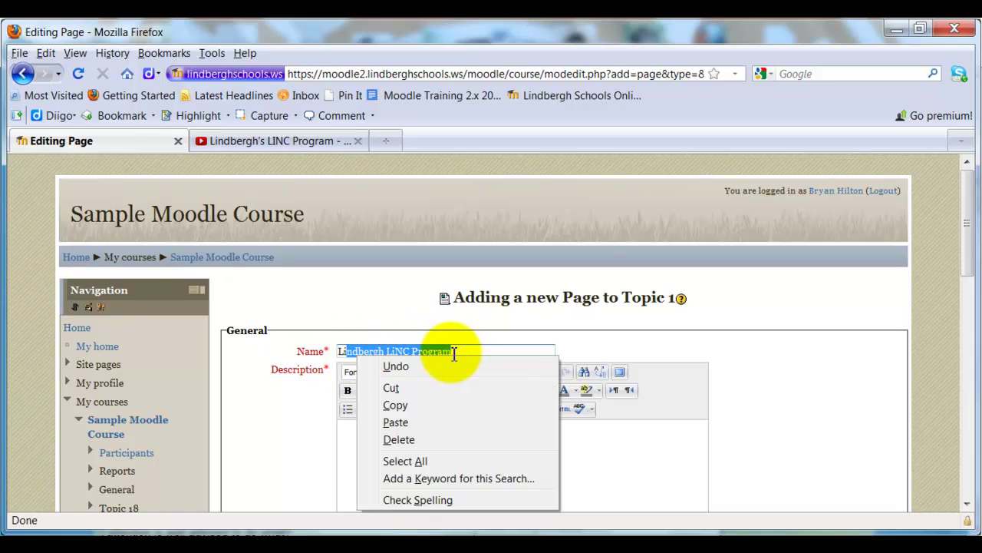
{"action": "left_click_drag", "start_coordinate": [466, 350], "coordinate": [332, 347]}
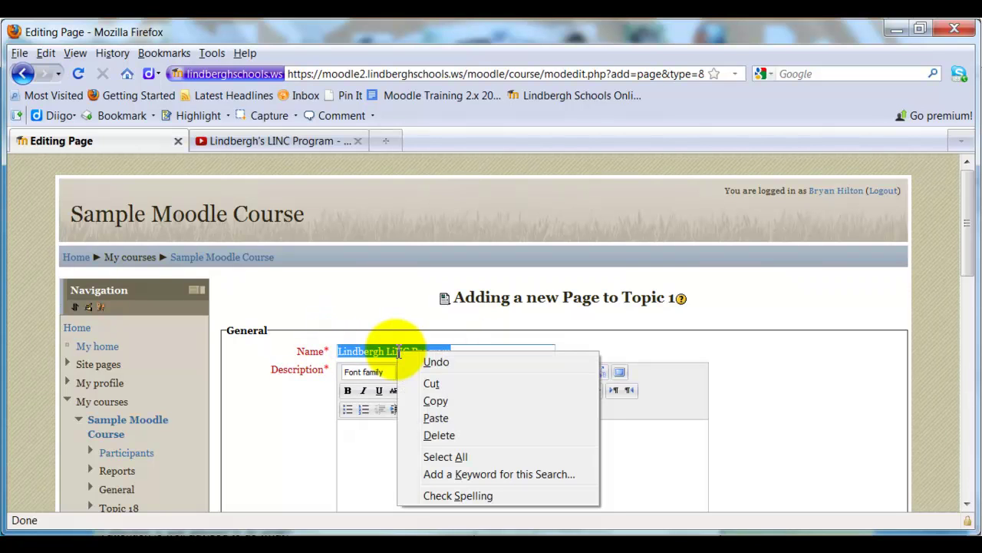
{"action": "left_click", "coordinate": [428, 402]}
{"action": "left_click", "coordinate": [399, 437]}
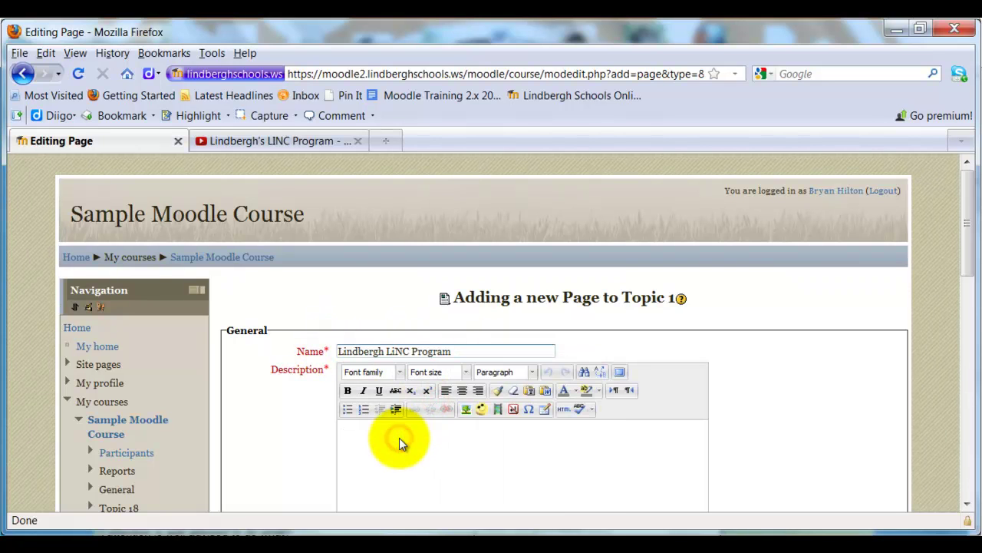
{"action": "key", "text": "ctrl+v"}
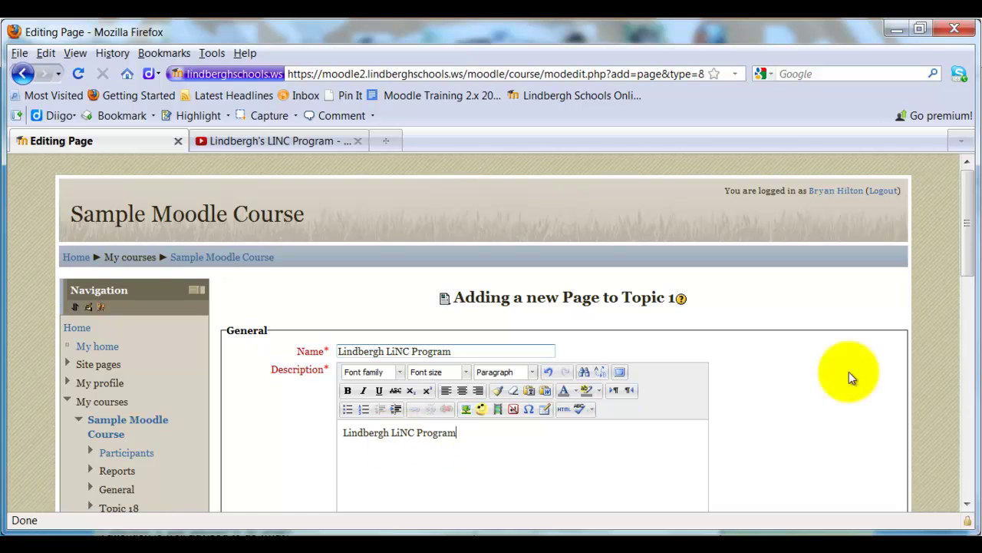
{"action": "scroll", "coordinate": [965, 230], "scroll_direction": "down", "scroll_amount": 2}
{"action": "scroll", "coordinate": [968, 267], "scroll_direction": "down", "scroll_amount": 1}
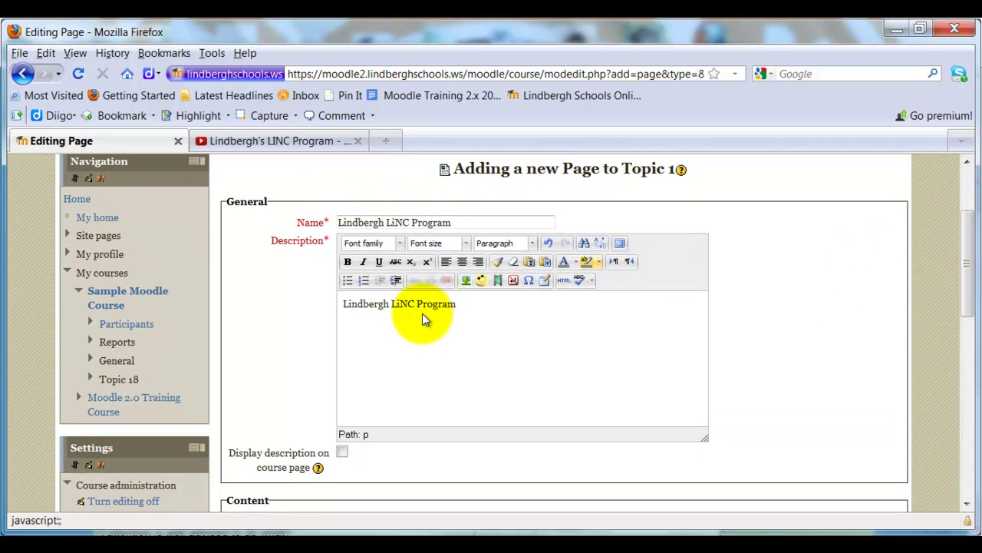
Open the page content's HTML source and copy the Lindbergh LiNC YouTube embed code.
{"action": "left_click_drag", "start_coordinate": [964, 259], "coordinate": [946, 314]}
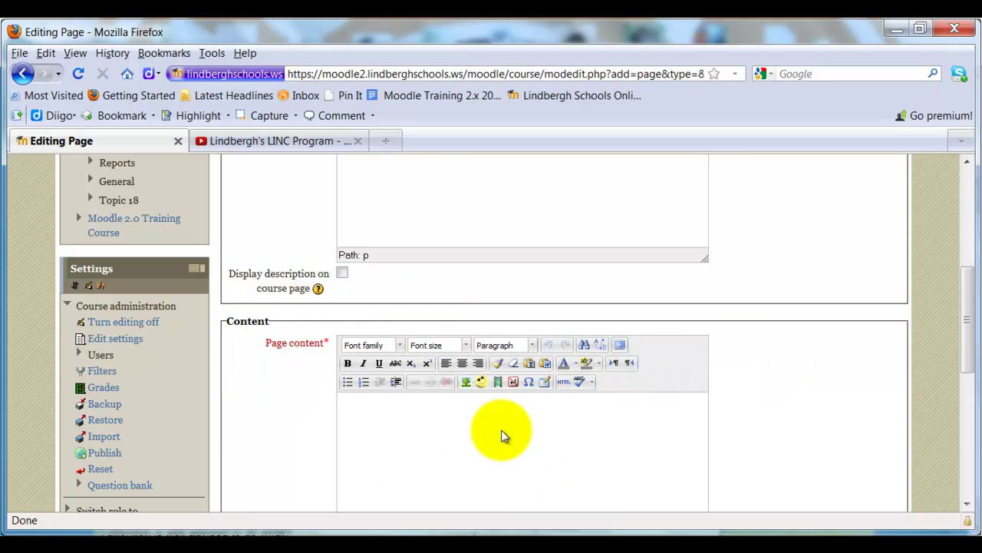
{"action": "left_click", "coordinate": [565, 384]}
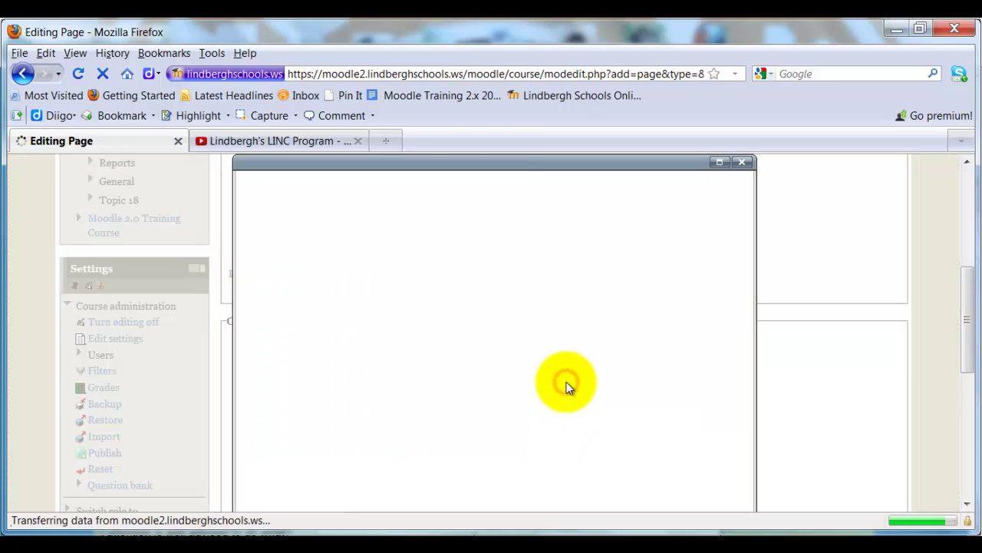
{"action": "left_click", "coordinate": [257, 139]}
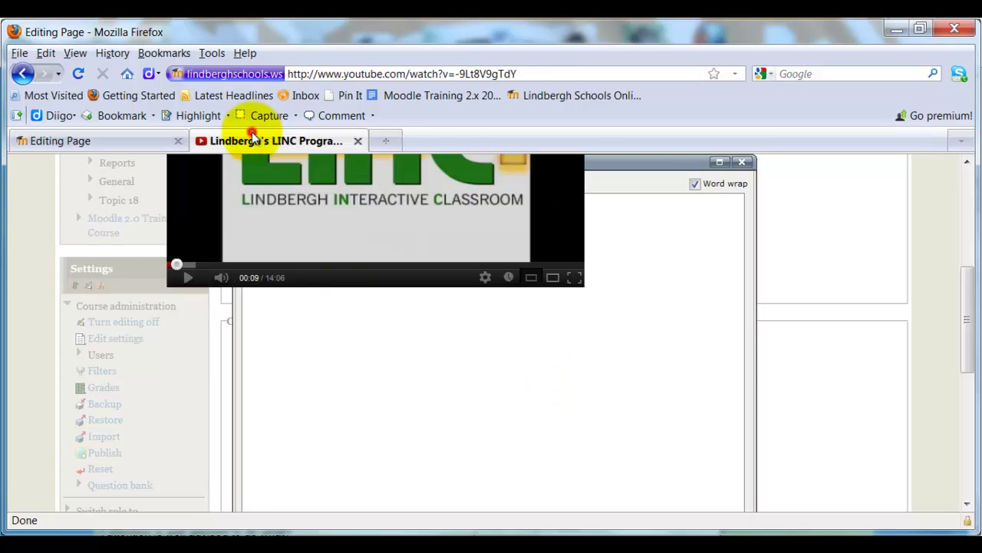
{"action": "right_click", "coordinate": [316, 421]}
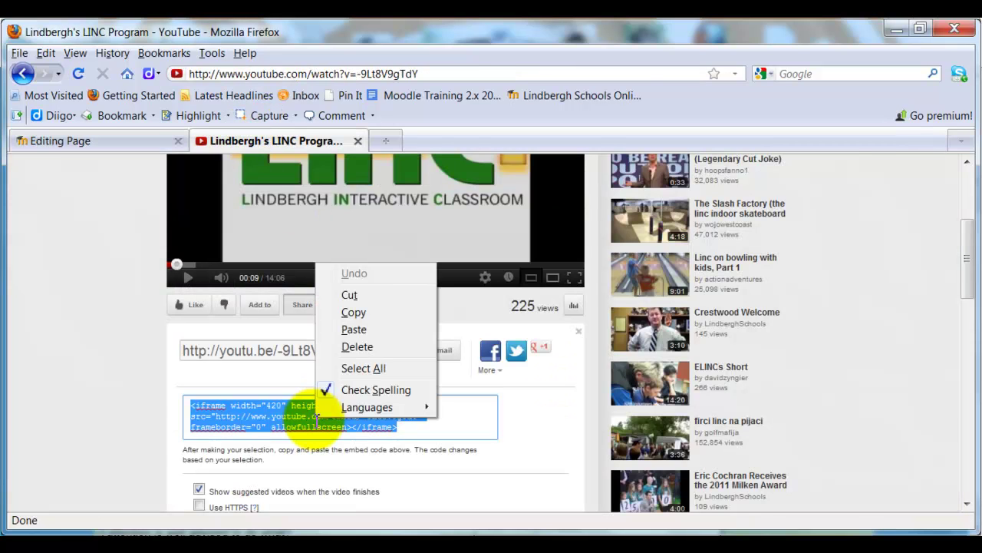
{"action": "left_click", "coordinate": [374, 315]}
Paste the YouTube embed code into the HTML source, apply it, and save the page to the course.
{"action": "left_click", "coordinate": [140, 146]}
{"action": "left_click", "coordinate": [359, 356]}
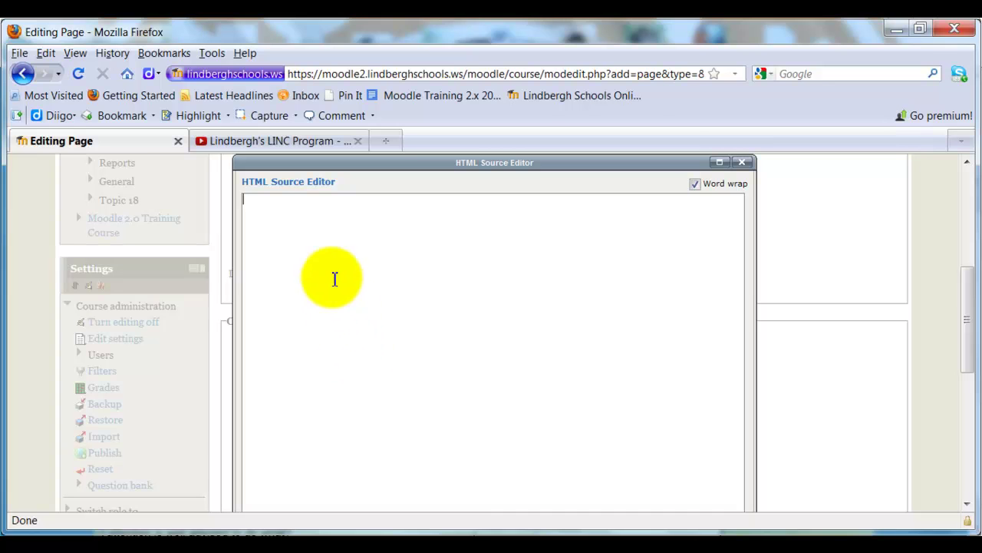
{"action": "right_click", "coordinate": [361, 359]}
{"action": "left_click", "coordinate": [410, 431]}
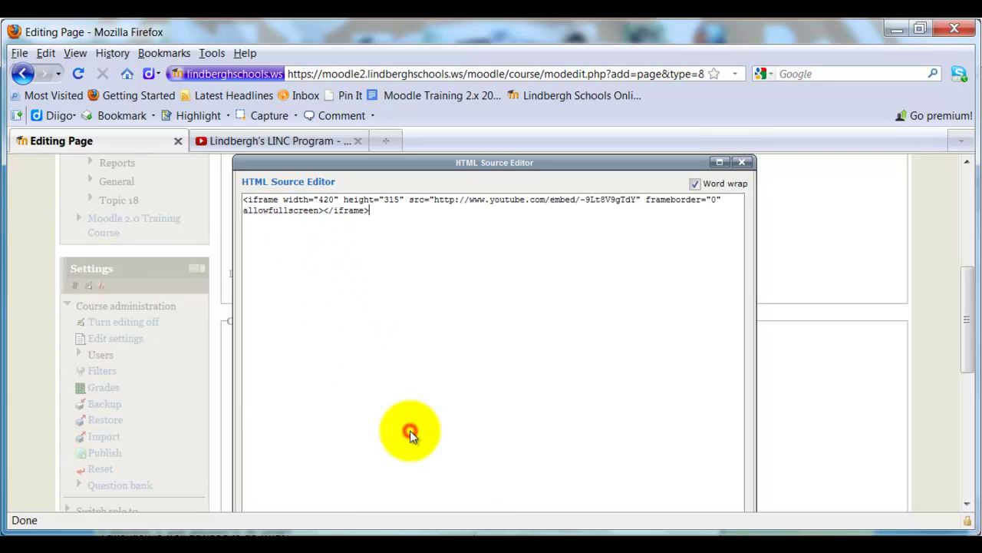
{"action": "left_click_drag", "start_coordinate": [958, 284], "coordinate": [963, 322]}
{"action": "left_click", "coordinate": [299, 455]}
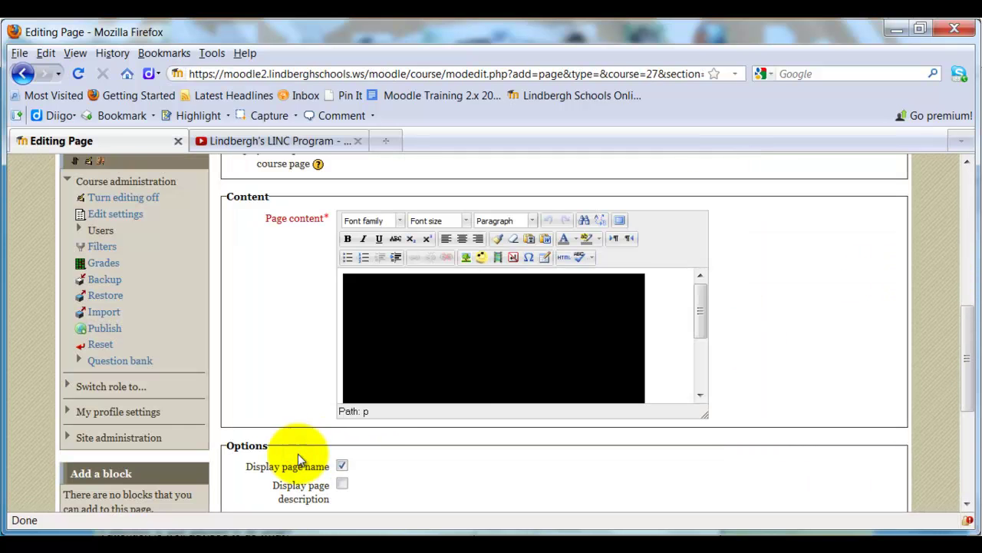
{"action": "scroll", "coordinate": [415, 453], "scroll_direction": "down", "scroll_amount": 4}
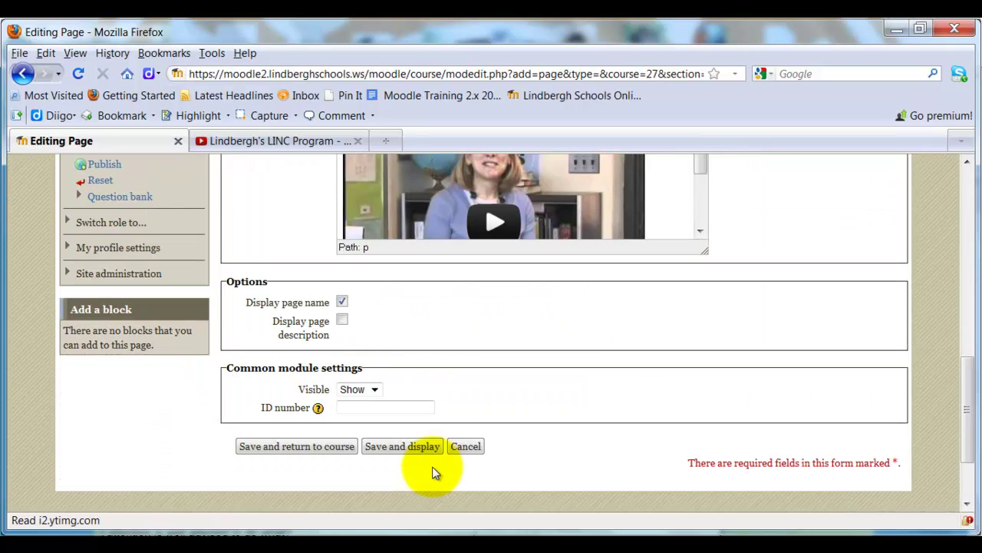
{"action": "left_click", "coordinate": [321, 446]}
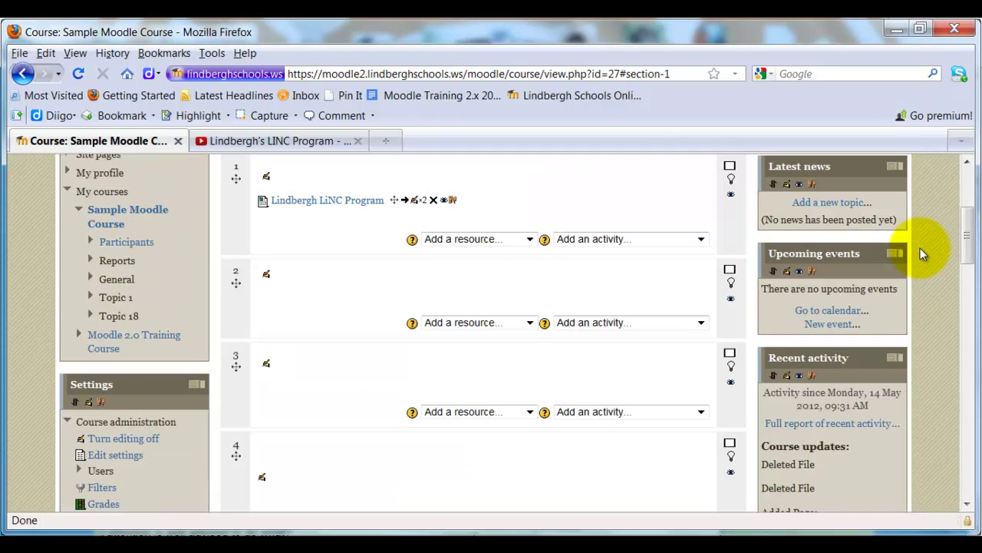
View the Lindbergh LiNC Program page's embedded video, then go back to the previous page.
{"action": "left_click_drag", "start_coordinate": [966, 250], "coordinate": [972, 236]}
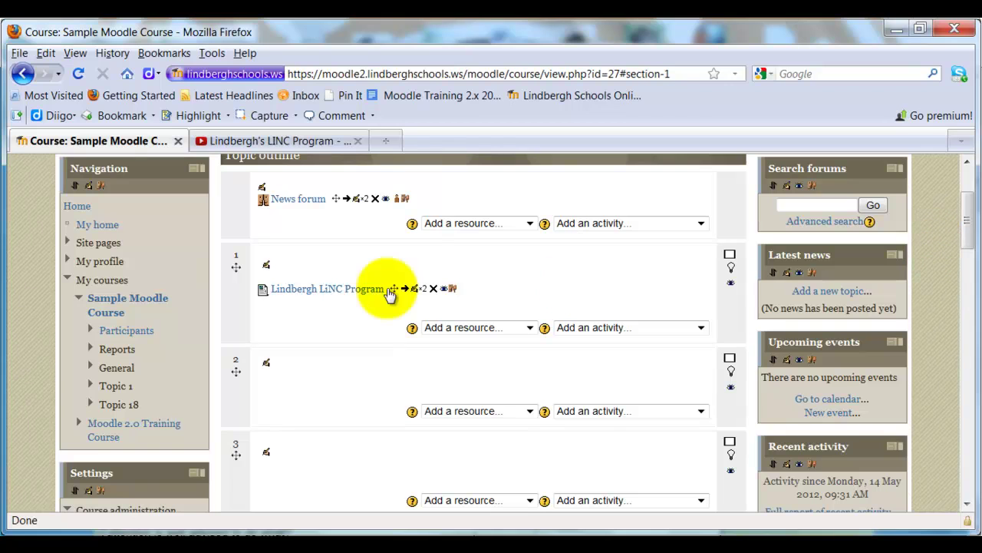
{"action": "left_click", "coordinate": [327, 291]}
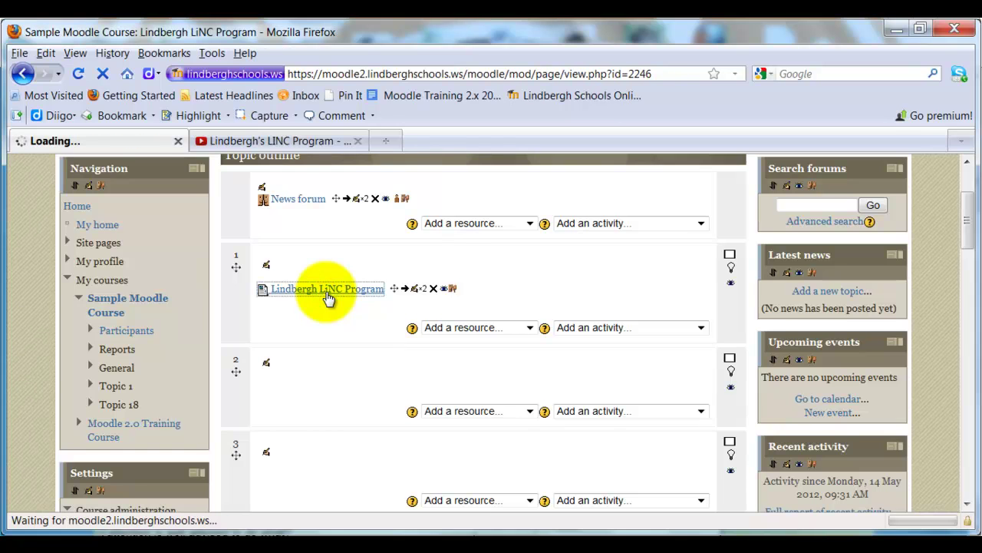
{"action": "scroll", "coordinate": [649, 358], "scroll_direction": "down", "scroll_amount": 4}
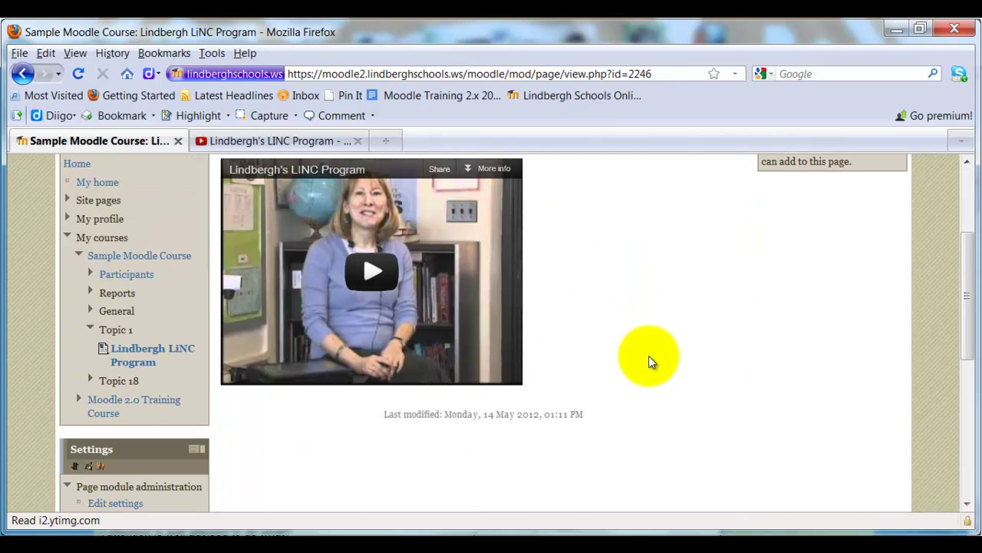
{"action": "scroll", "coordinate": [649, 357], "scroll_direction": "up", "scroll_amount": 2}
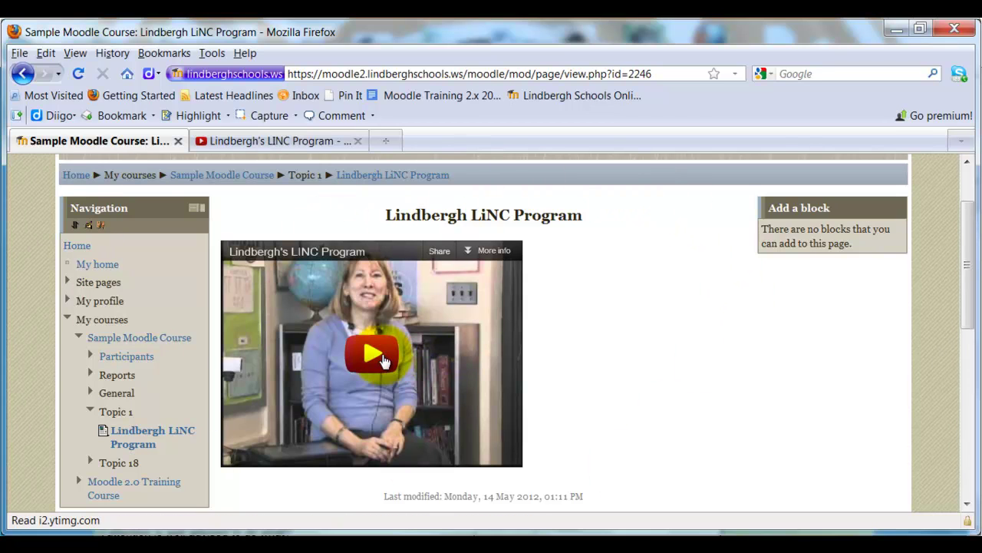
{"action": "left_click", "coordinate": [28, 74]}
Return to the Sample Moodle Course tab and dismiss topic 1's resource type list unused.
{"action": "left_click", "coordinate": [295, 138]}
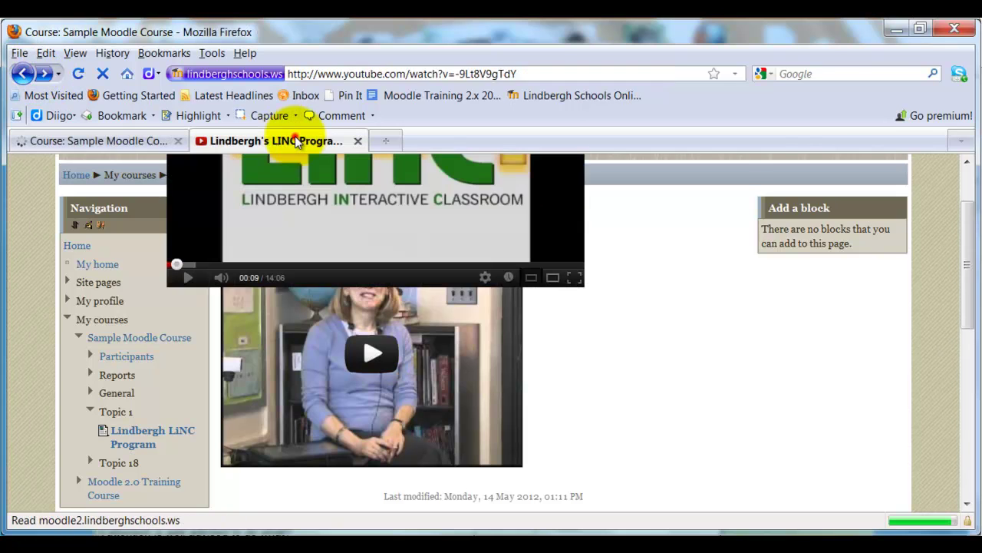
{"action": "left_click_drag", "start_coordinate": [965, 257], "coordinate": [976, 208]}
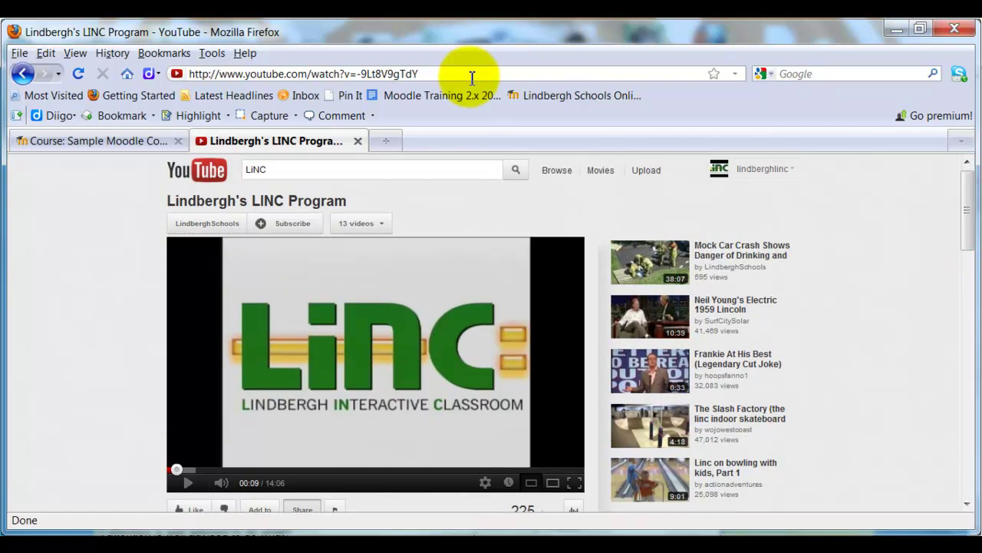
{"action": "left_click", "coordinate": [119, 139]}
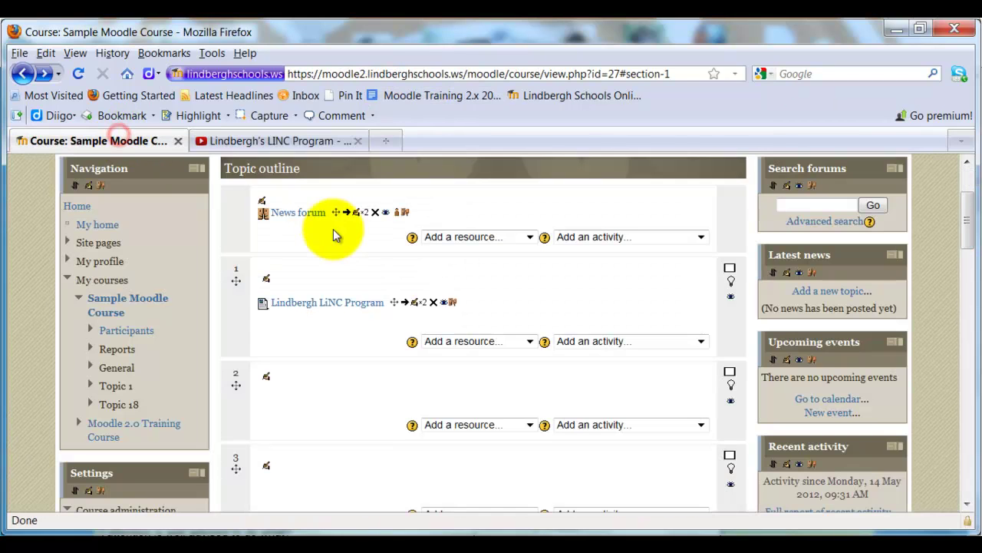
{"action": "left_click", "coordinate": [461, 341]}
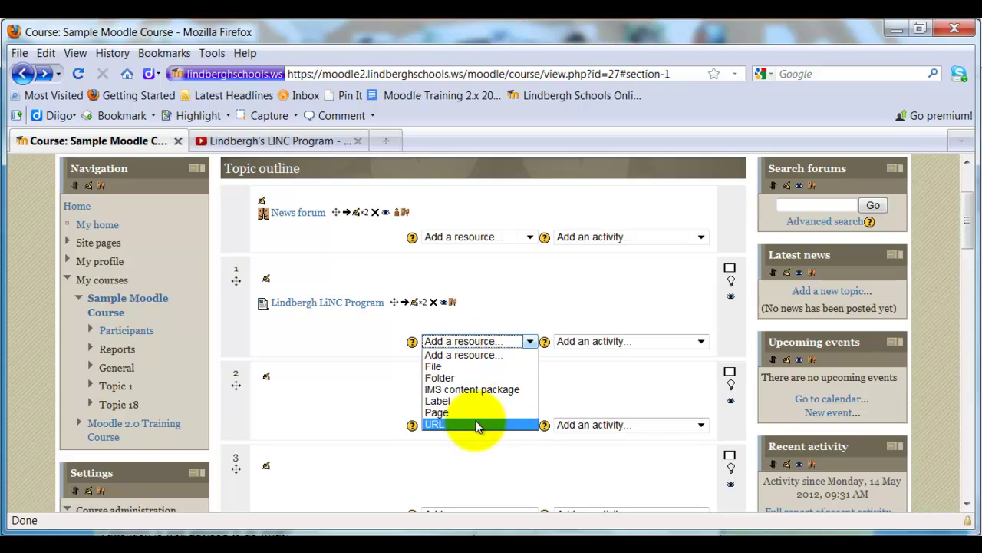
{"action": "left_click", "coordinate": [513, 270]}
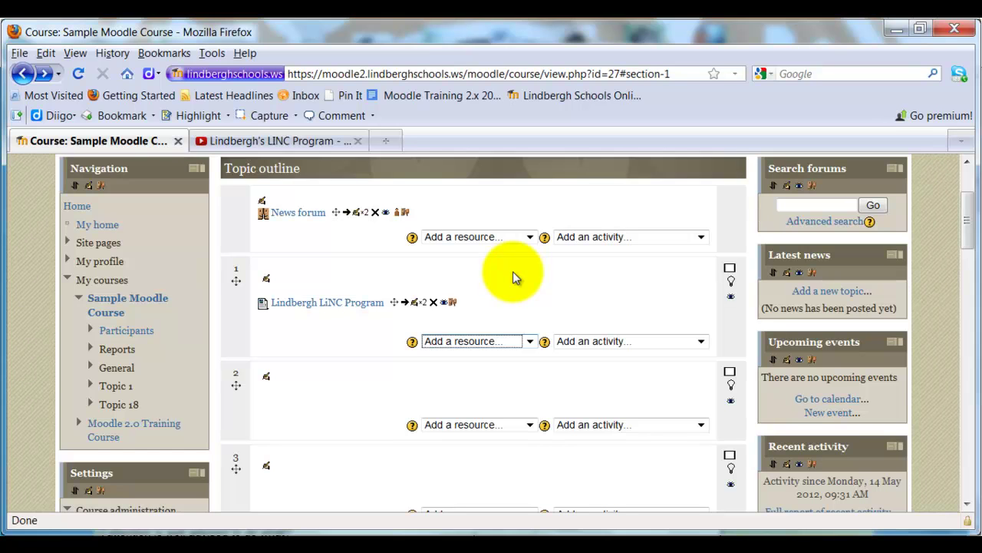
Add a new Page resource to topic 1 with name and description 'Game'.
{"action": "left_click", "coordinate": [529, 341]}
{"action": "left_click", "coordinate": [500, 410]}
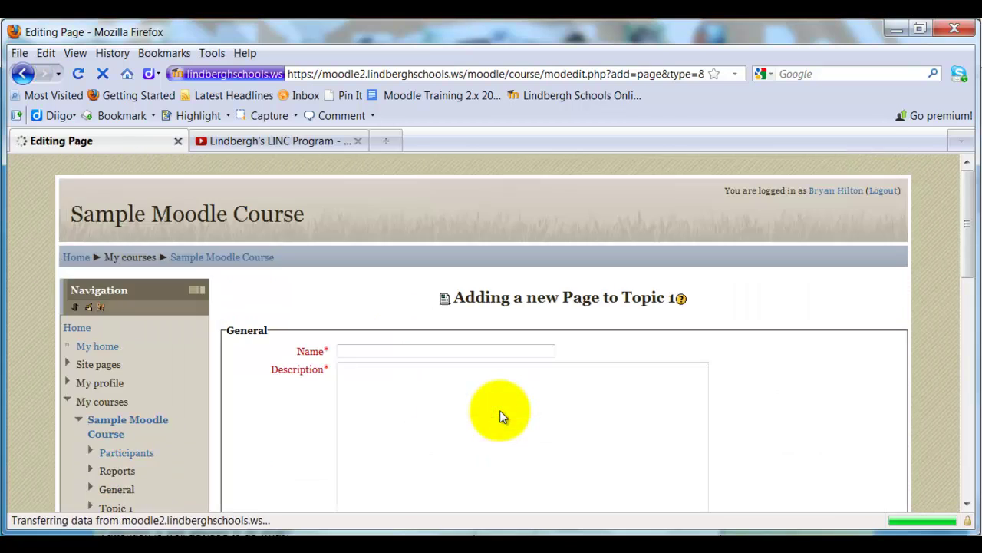
{"action": "left_click", "coordinate": [493, 350]}
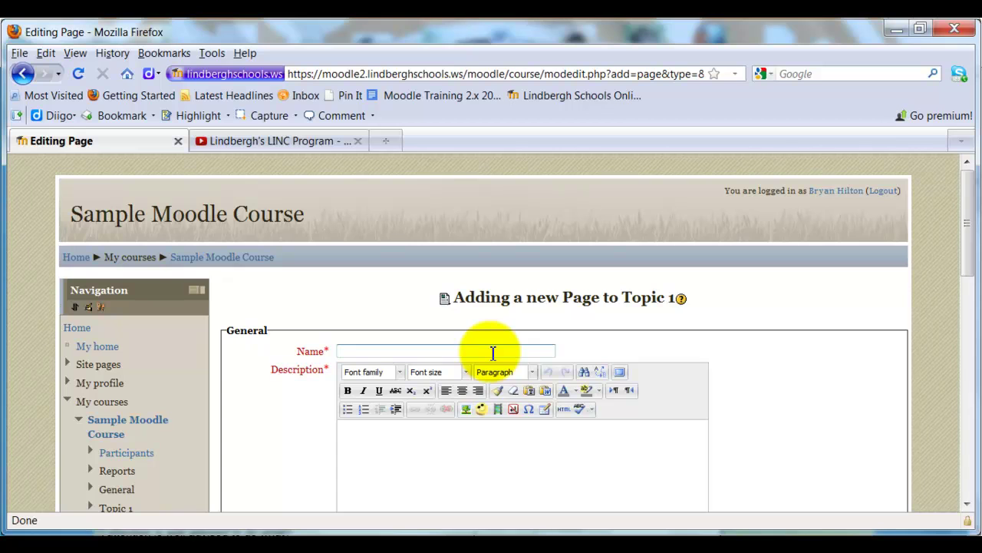
{"action": "type", "text": "Game"}
{"action": "key", "text": "Tab"}
{"action": "type", "text": "Gam"}
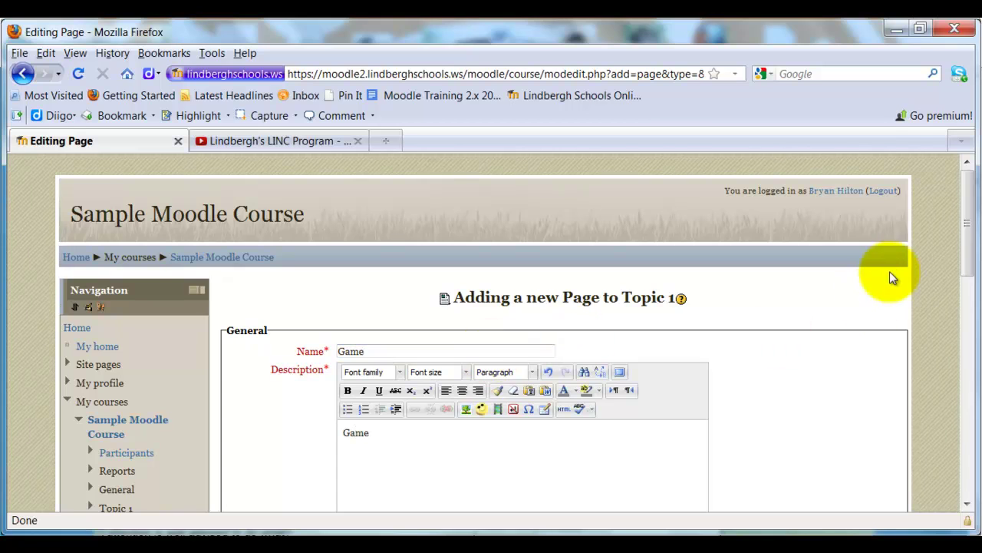
{"action": "left_click_drag", "start_coordinate": [964, 186], "coordinate": [891, 318]}
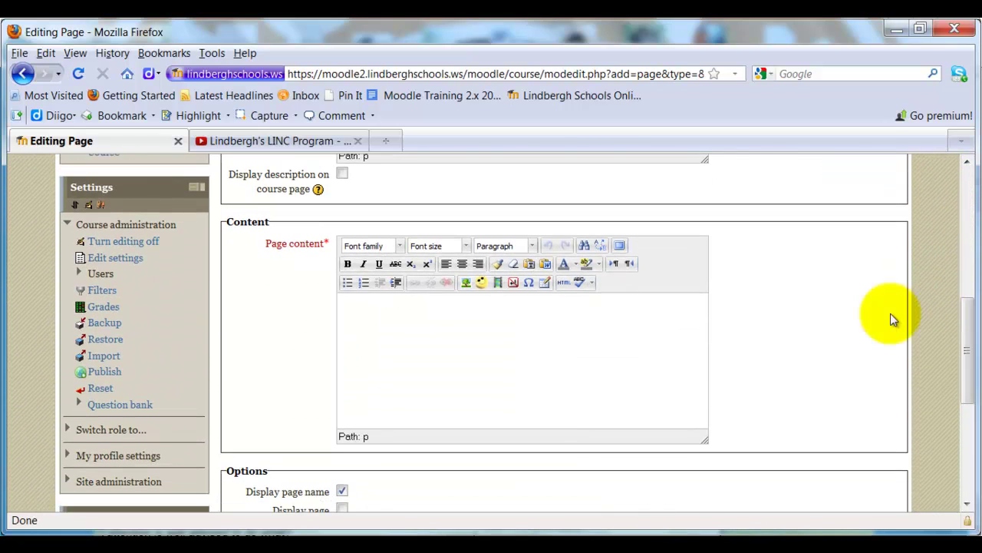
Open the Game page's HTML source and copy the StudyStack flashcards embed code.
{"action": "left_click", "coordinate": [562, 282]}
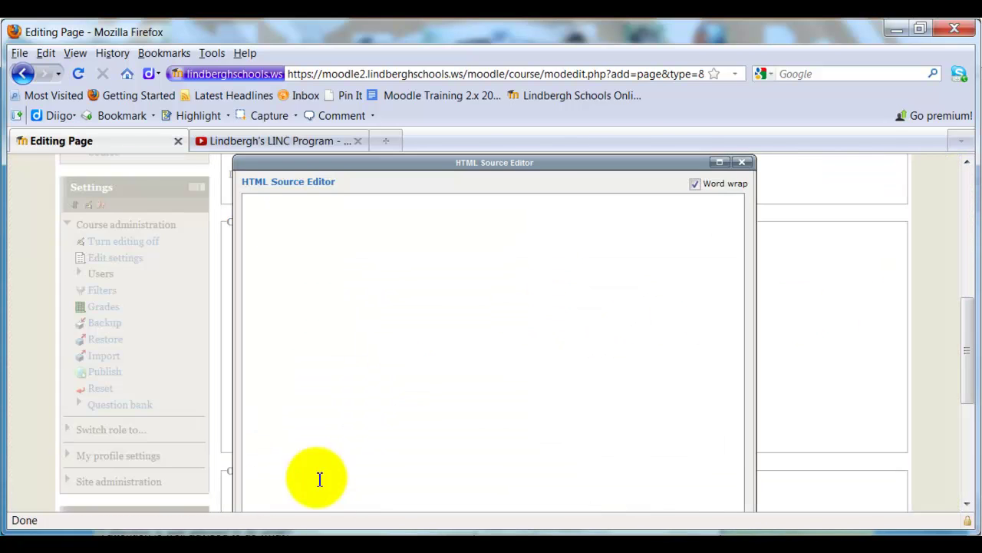
{"action": "left_click", "coordinate": [326, 534]}
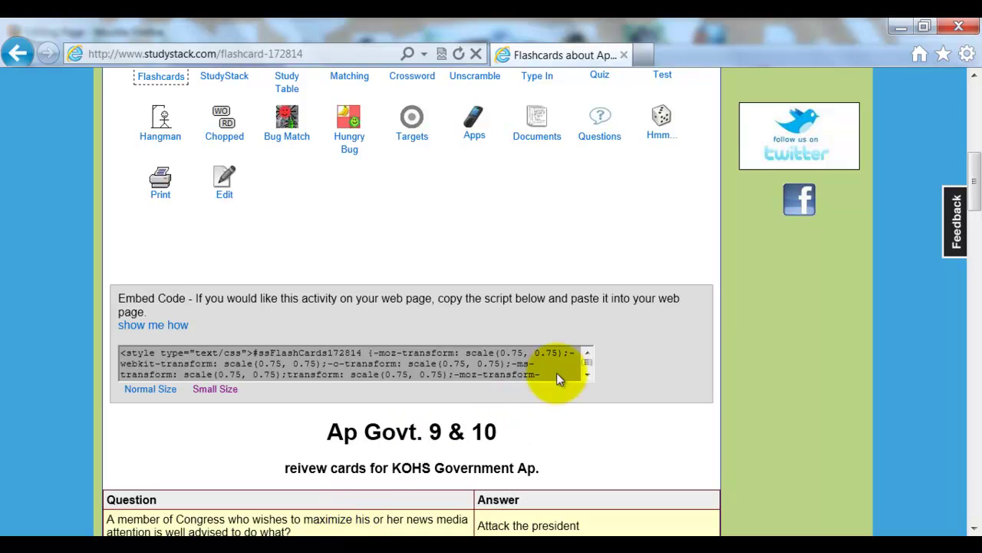
{"action": "scroll", "coordinate": [592, 367], "scroll_direction": "down", "scroll_amount": 3}
{"action": "left_click", "coordinate": [524, 375]}
{"action": "right_click", "coordinate": [513, 376]}
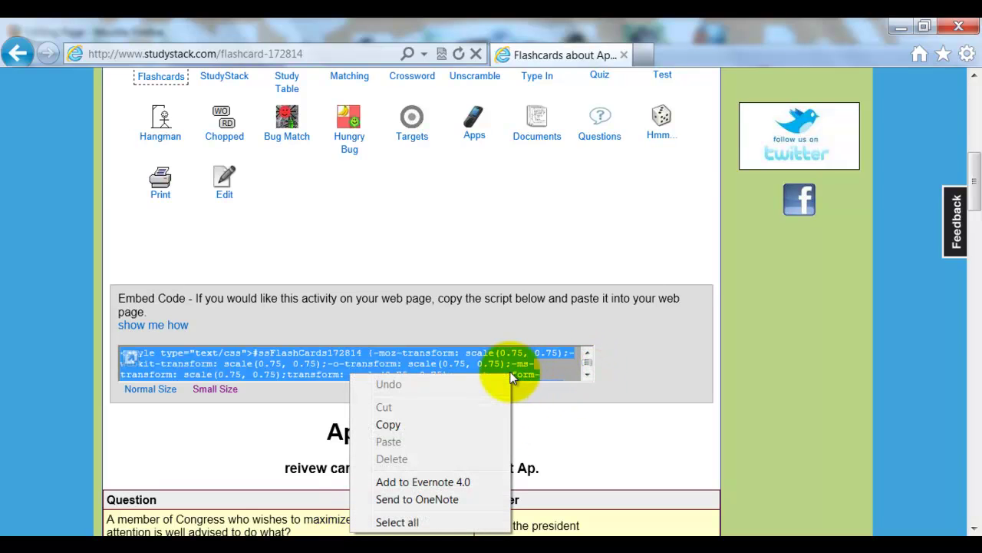
{"action": "left_click", "coordinate": [471, 421]}
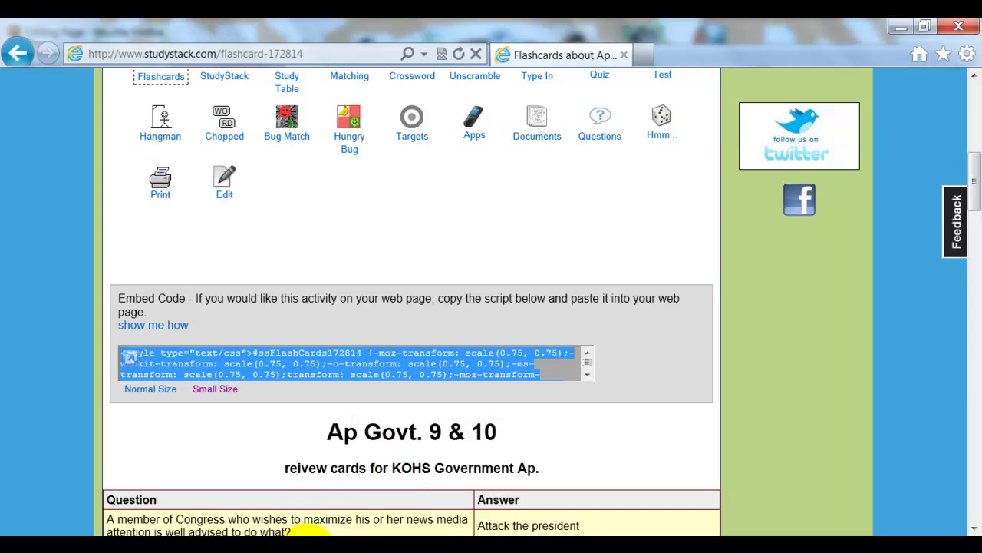
Paste the StudyStack embed code into the HTML source and apply it to the page content.
{"action": "left_click", "coordinate": [239, 545]}
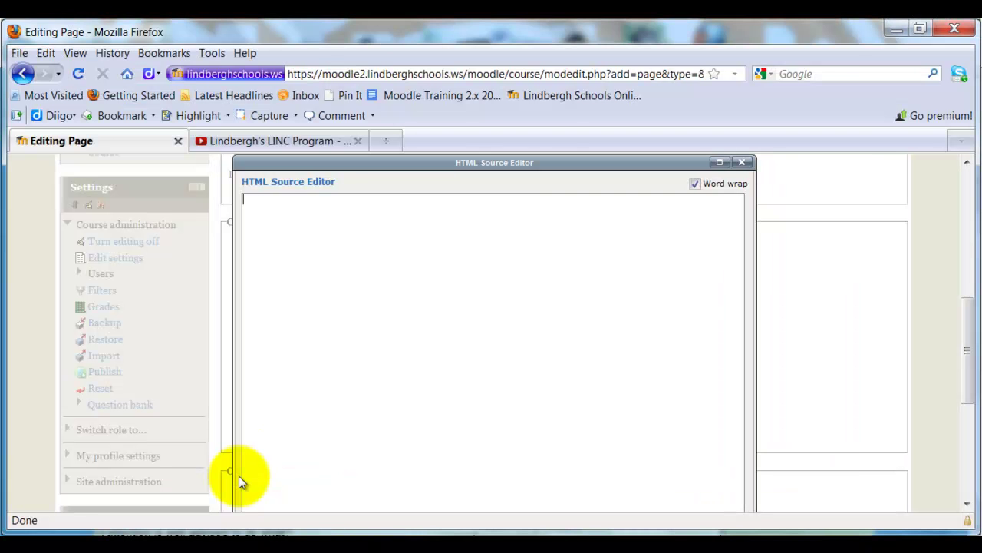
{"action": "right_click", "coordinate": [330, 228]}
{"action": "left_click", "coordinate": [368, 296]}
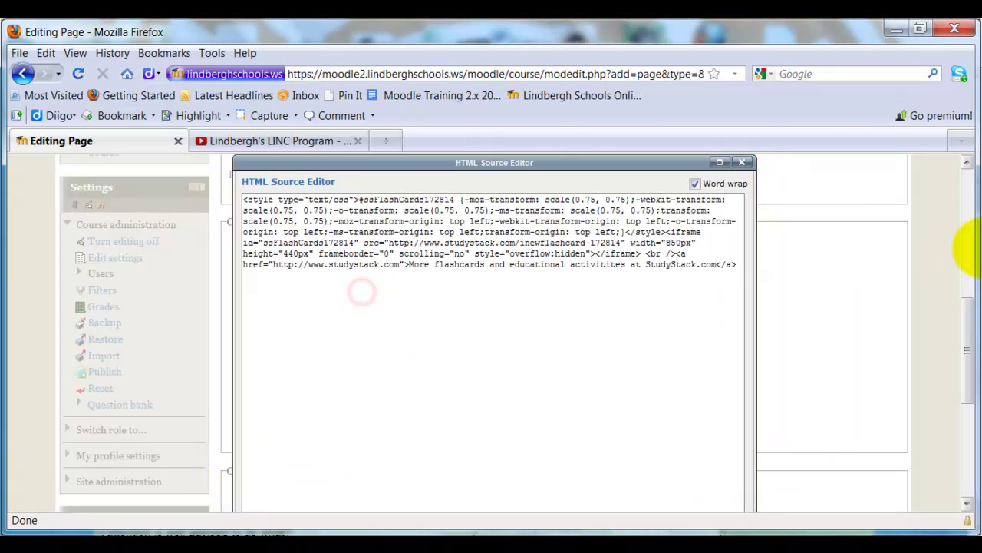
{"action": "left_click_drag", "start_coordinate": [965, 320], "coordinate": [872, 384]}
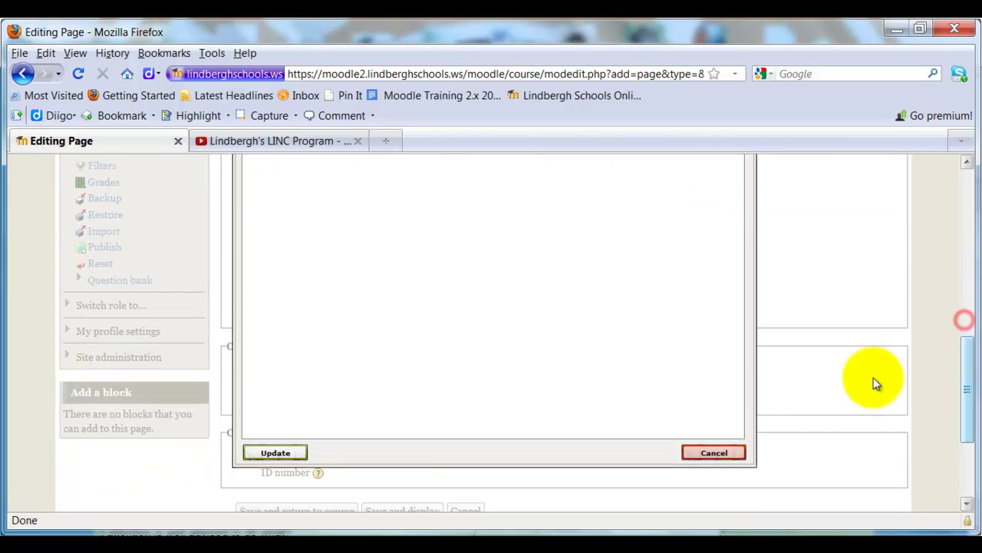
{"action": "left_click", "coordinate": [298, 454]}
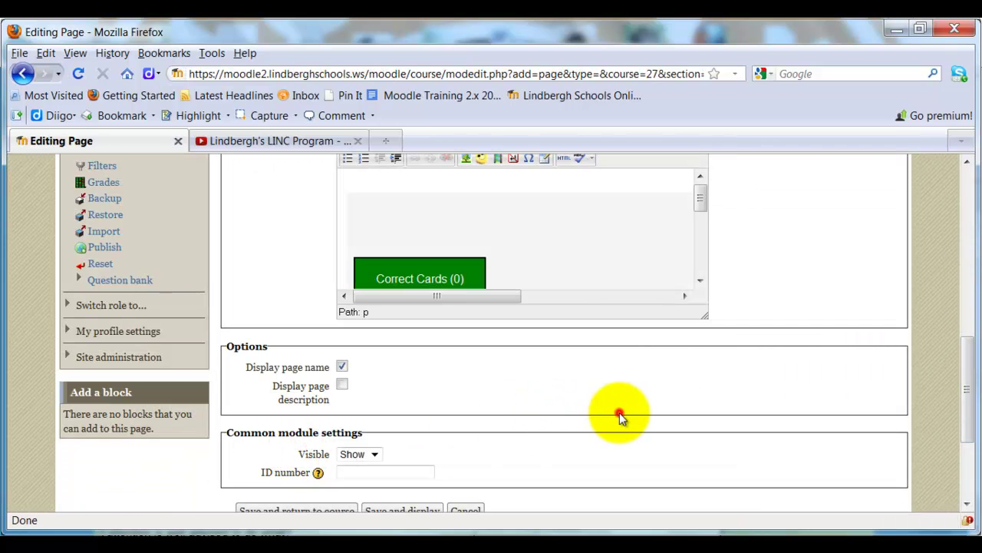
{"action": "scroll", "coordinate": [619, 412], "scroll_direction": "down", "scroll_amount": 2}
Save the Game page under topic 1 and turn course editing off.
{"action": "left_click", "coordinate": [333, 432]}
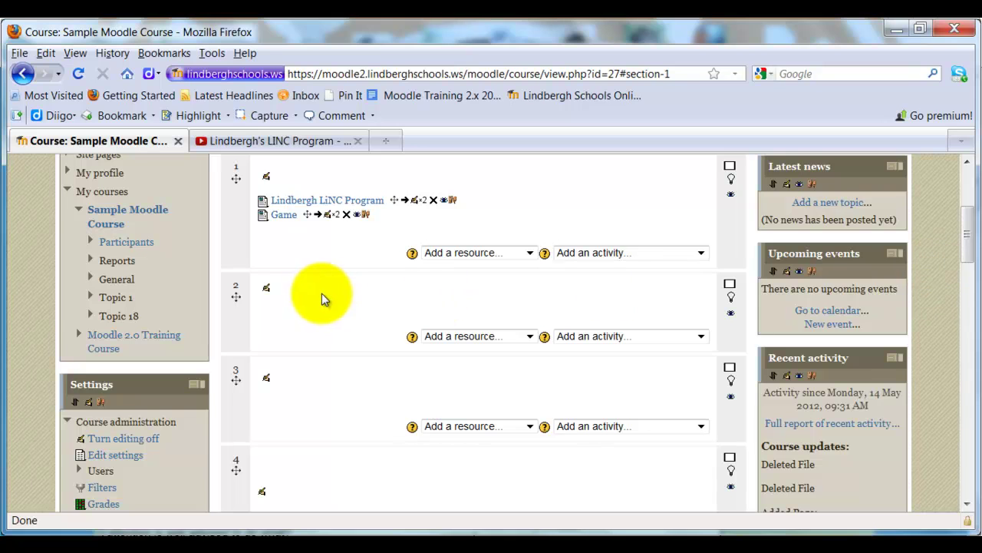
{"action": "scroll", "coordinate": [952, 285], "scroll_direction": "up", "scroll_amount": 2}
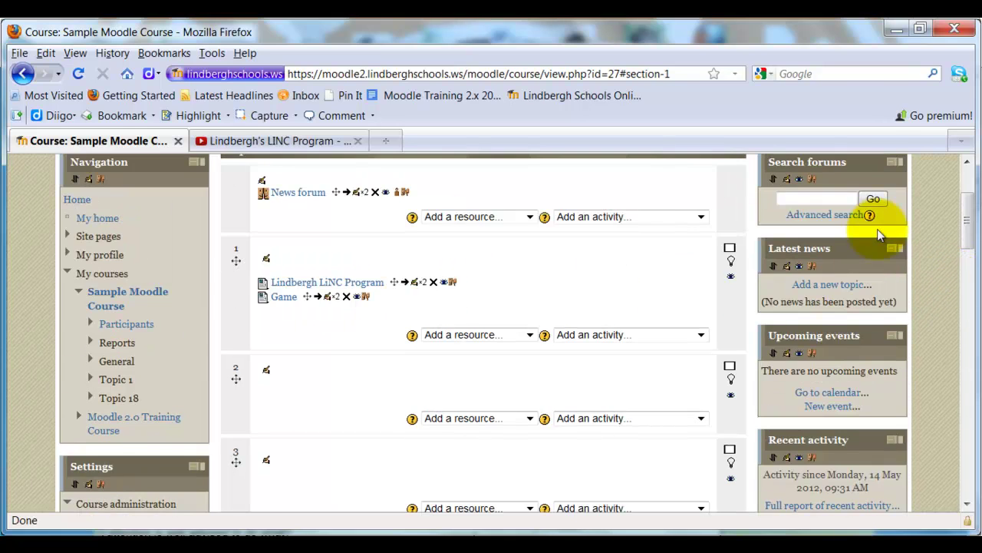
{"action": "scroll", "coordinate": [877, 229], "scroll_direction": "up", "scroll_amount": 3}
{"action": "left_click", "coordinate": [890, 259]}
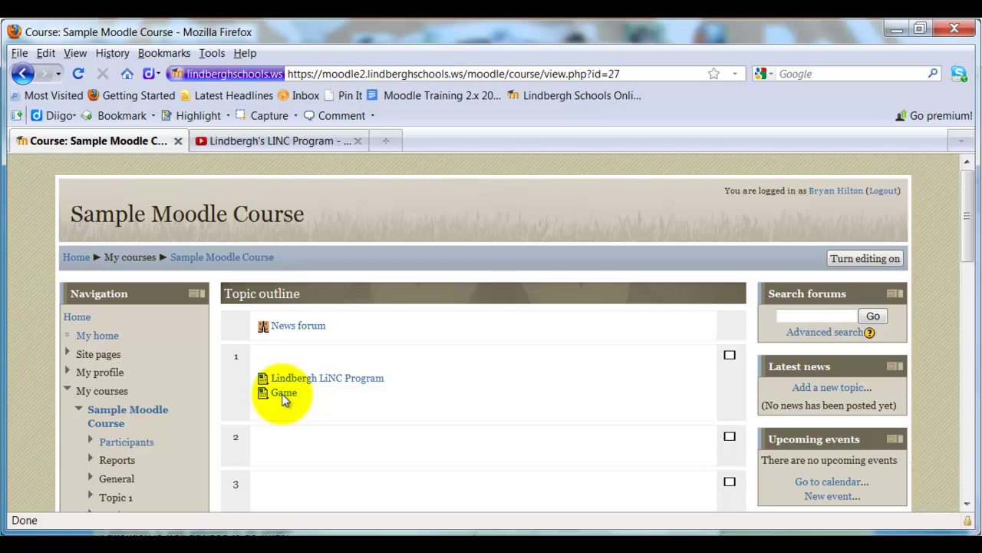
{"action": "left_click", "coordinate": [284, 395]}
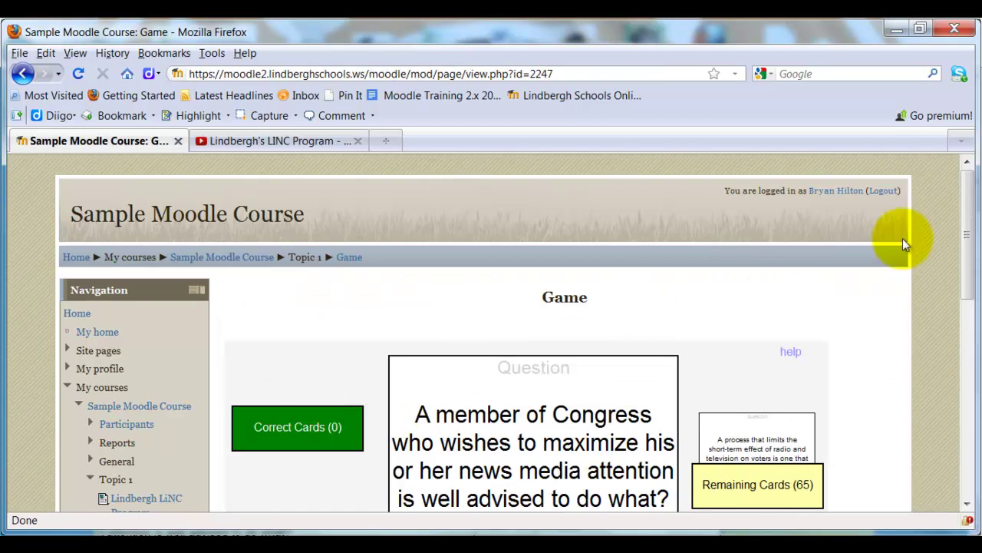
{"action": "left_click_drag", "start_coordinate": [970, 259], "coordinate": [968, 322]}
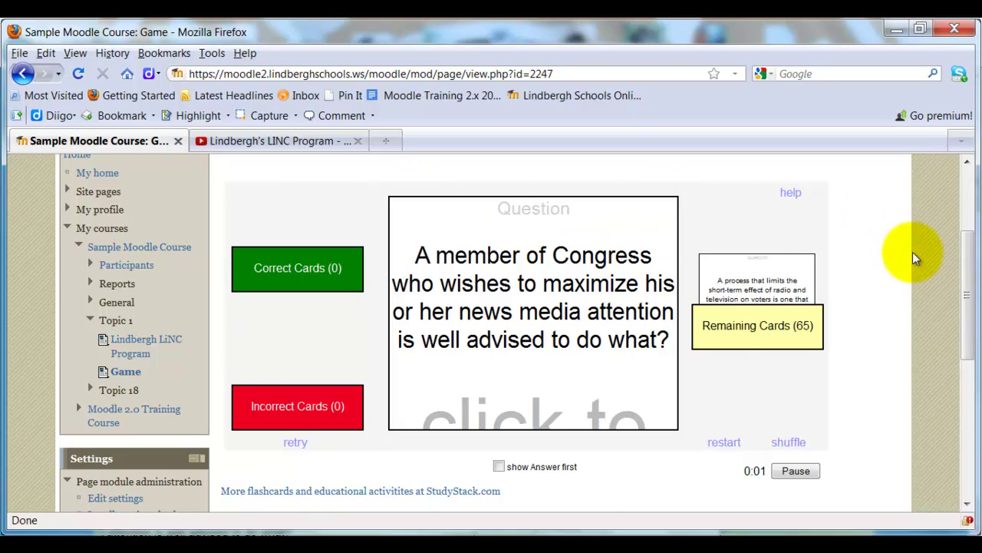
{"action": "scroll", "coordinate": [912, 253], "scroll_direction": "up", "scroll_amount": 4}
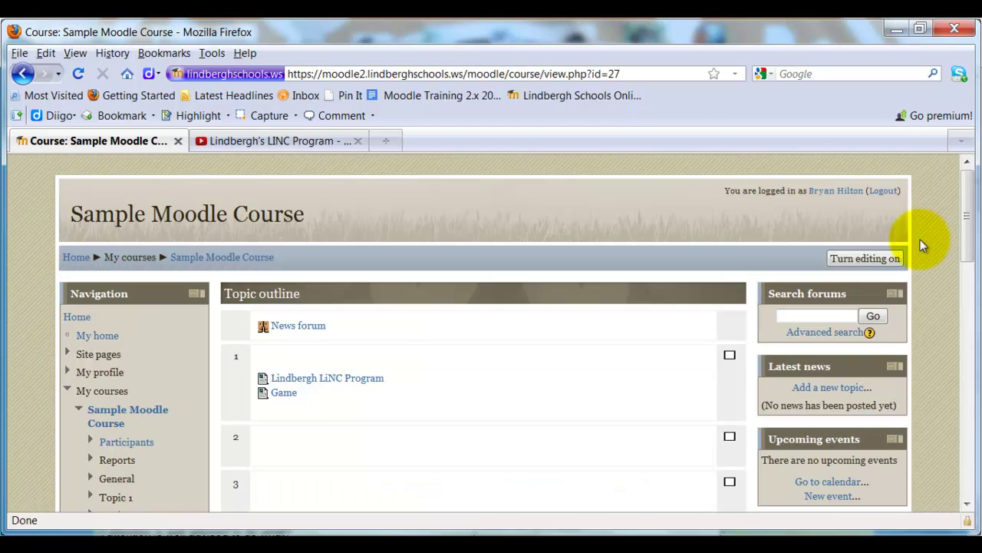